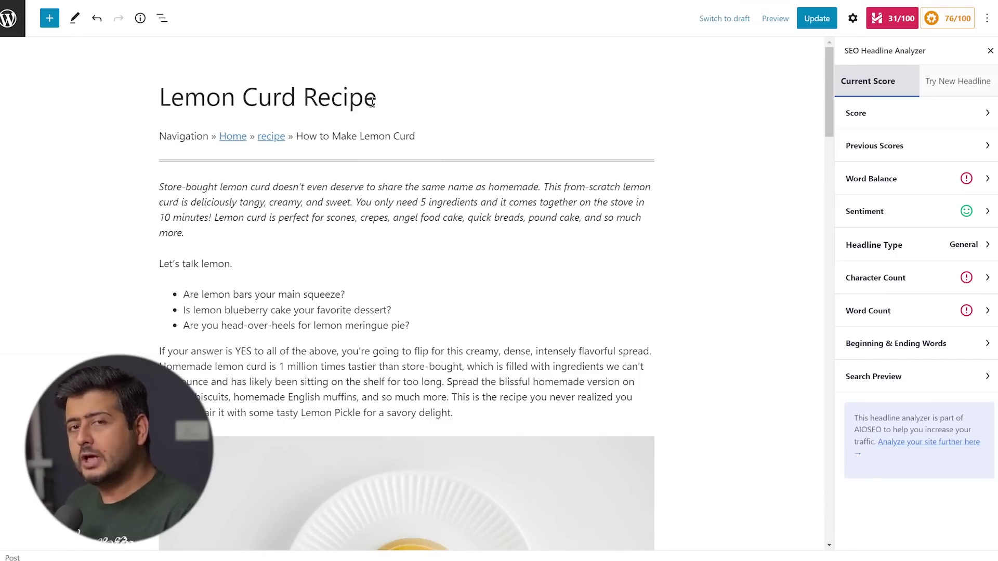
- Look through the Lemon Curd Recipe post and its AIOSEO Settings, including the snippet preview, post title and meta description
scroll(579, 158, "down", 10)
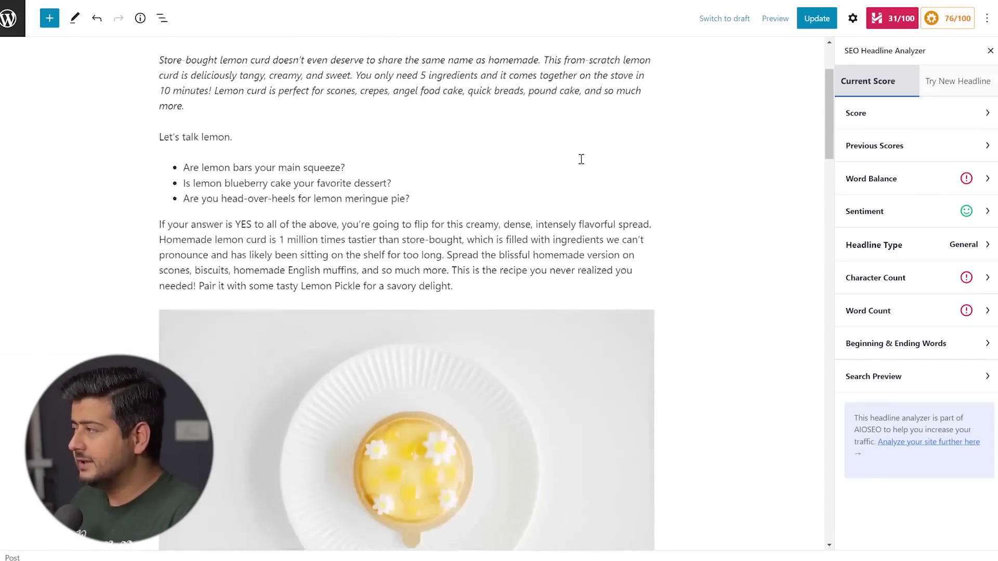
scroll(702, 149, "down", 20)
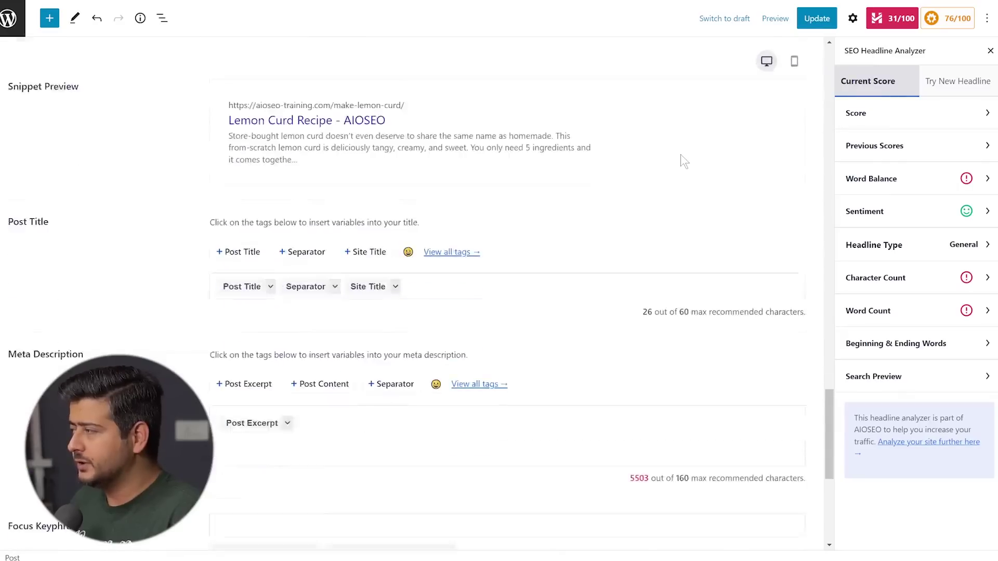
scroll(604, 182, "up", 1)
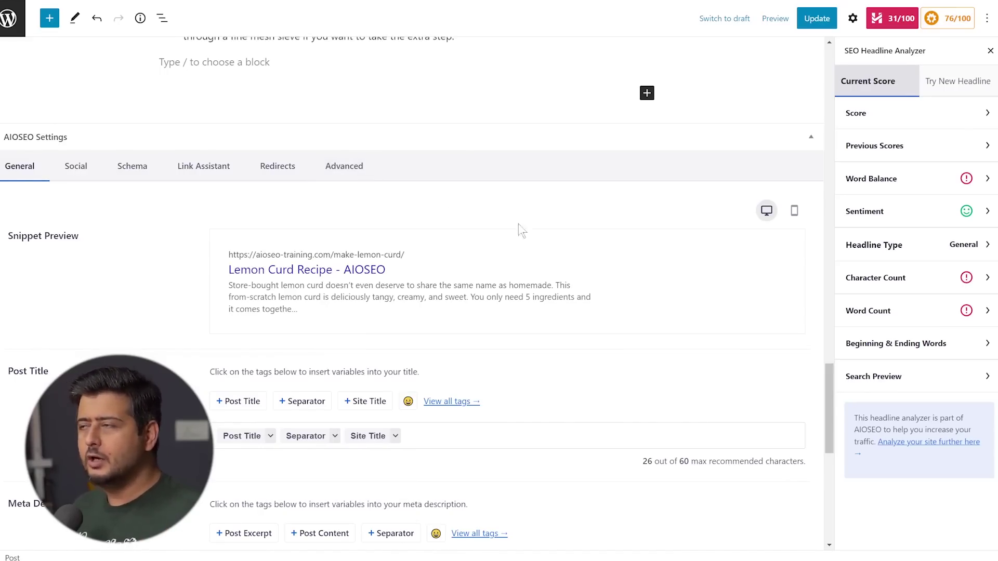
scroll(510, 226, "up", 3)
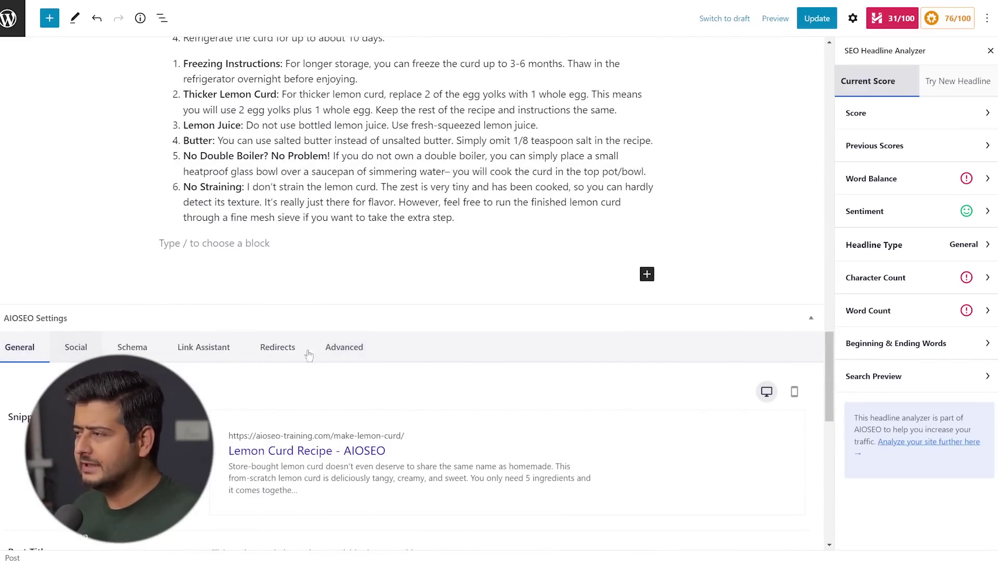
scroll(731, 299, "up", 10)
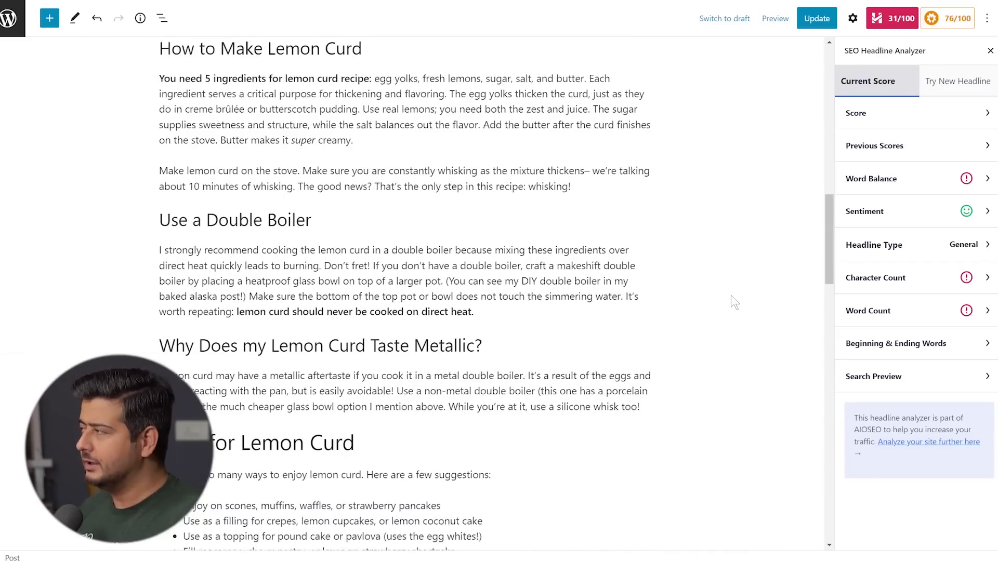
scroll(731, 296, "up", 10)
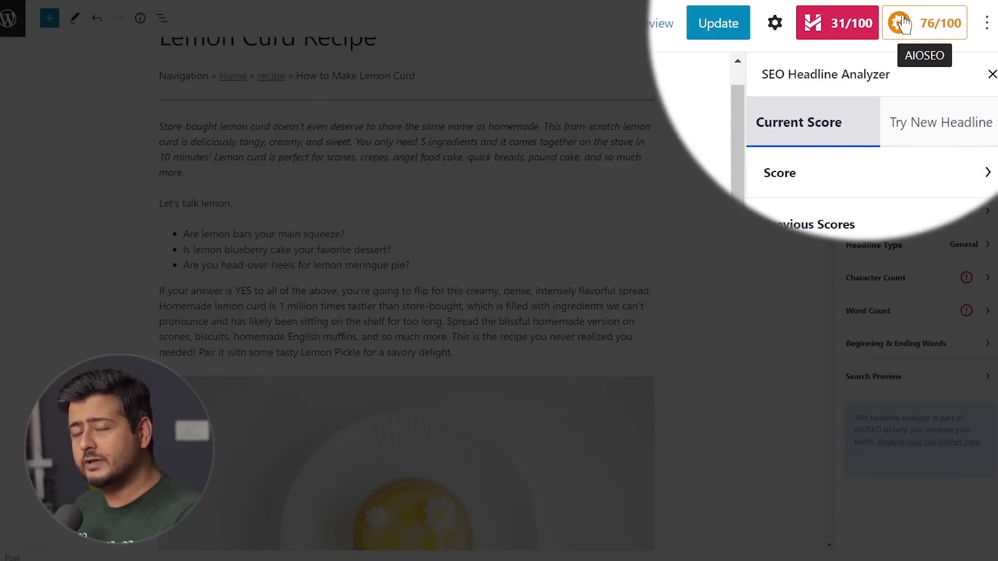
scroll(687, 179, "down", 20)
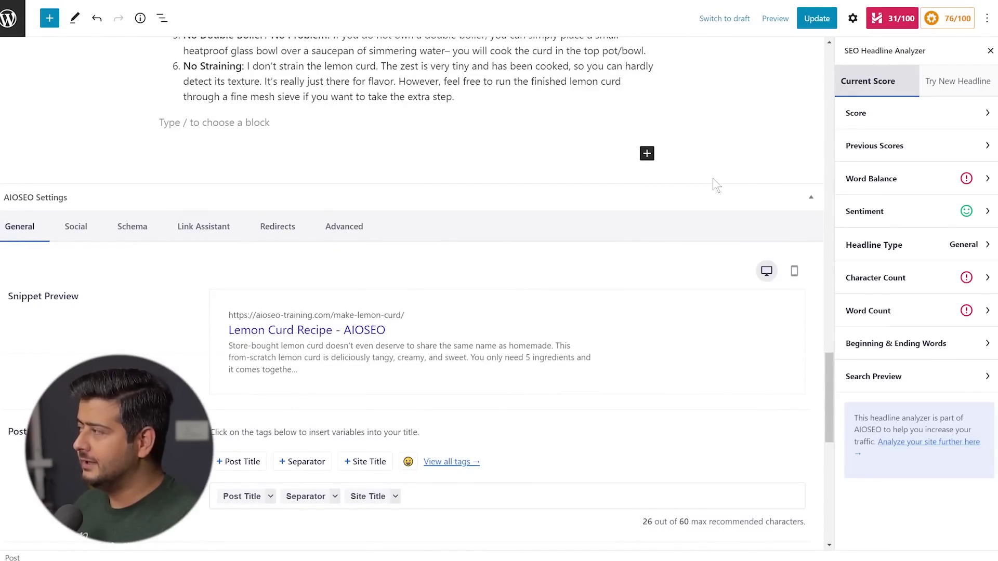
scroll(778, 172, "up", 10)
scroll(778, 169, "up", 20)
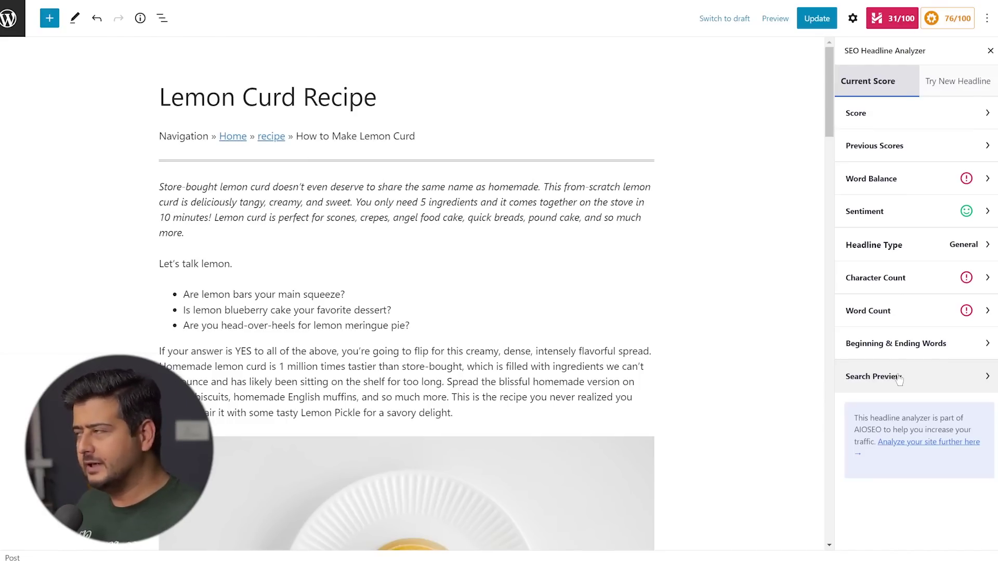
- Examine the headline's Score, Word Balance and Sentiment details in the SEO Headline Analyzer
left_click(919, 124)
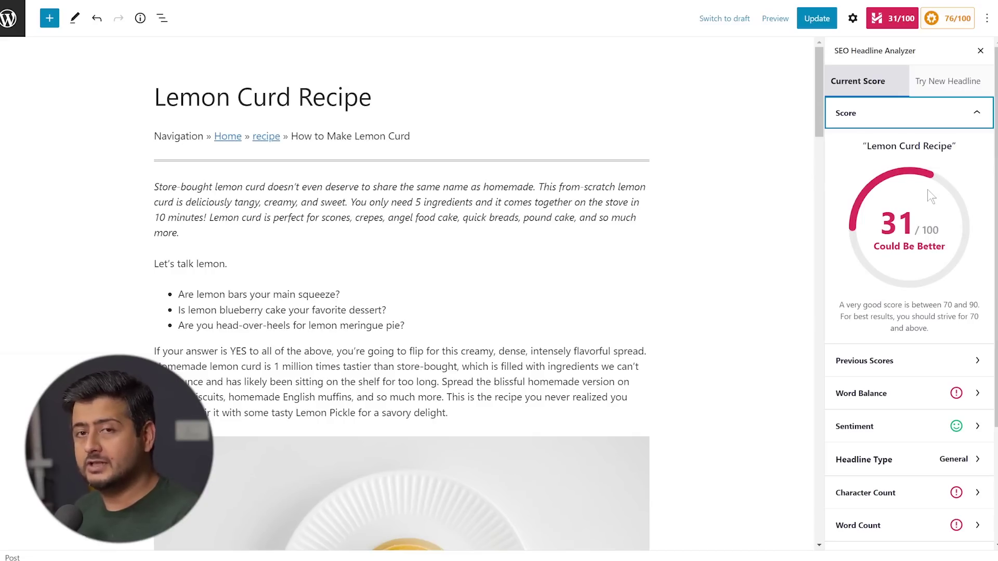
scroll(927, 189, "down", 2)
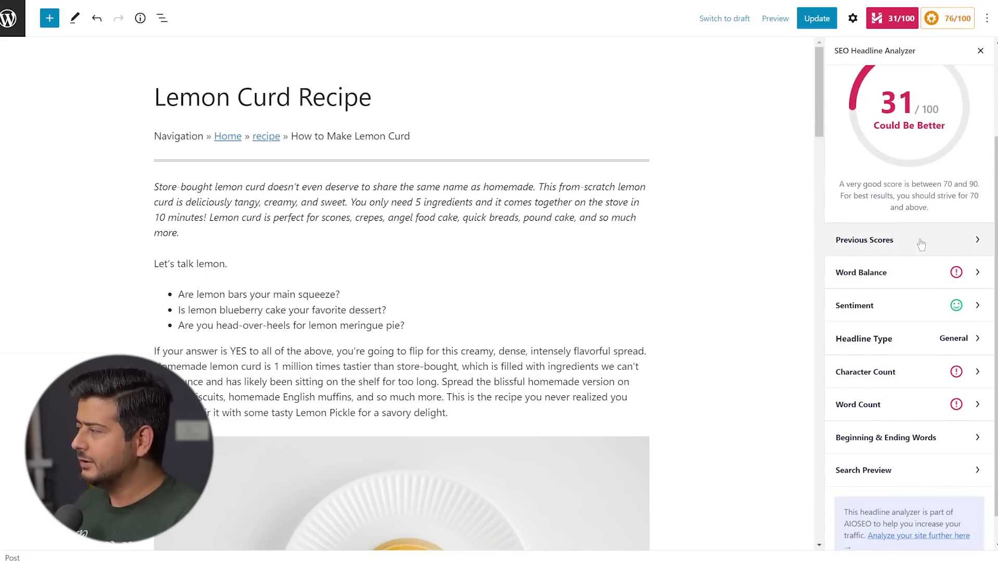
left_click(905, 278)
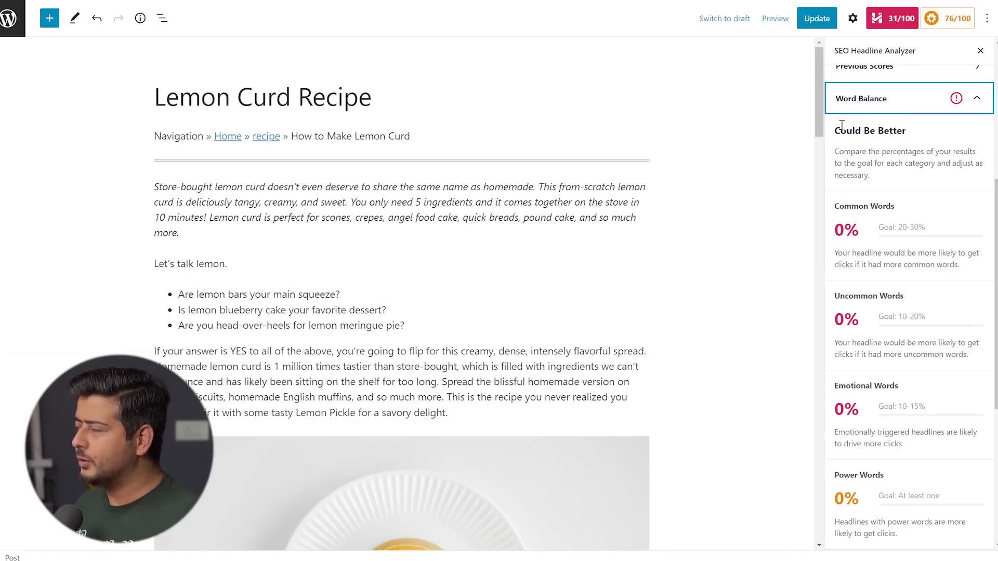
scroll(885, 168, "down", 2)
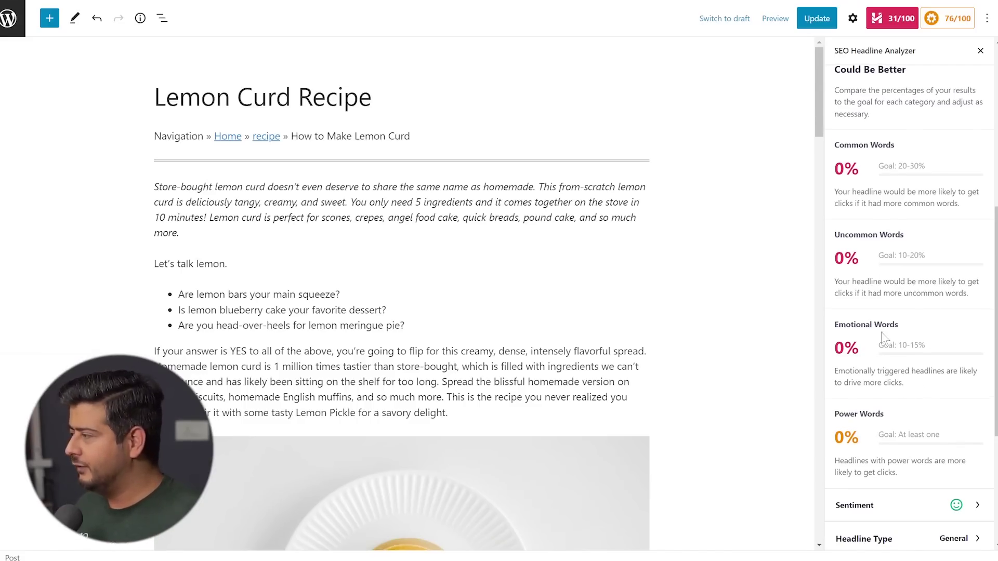
scroll(881, 332, "down", 3)
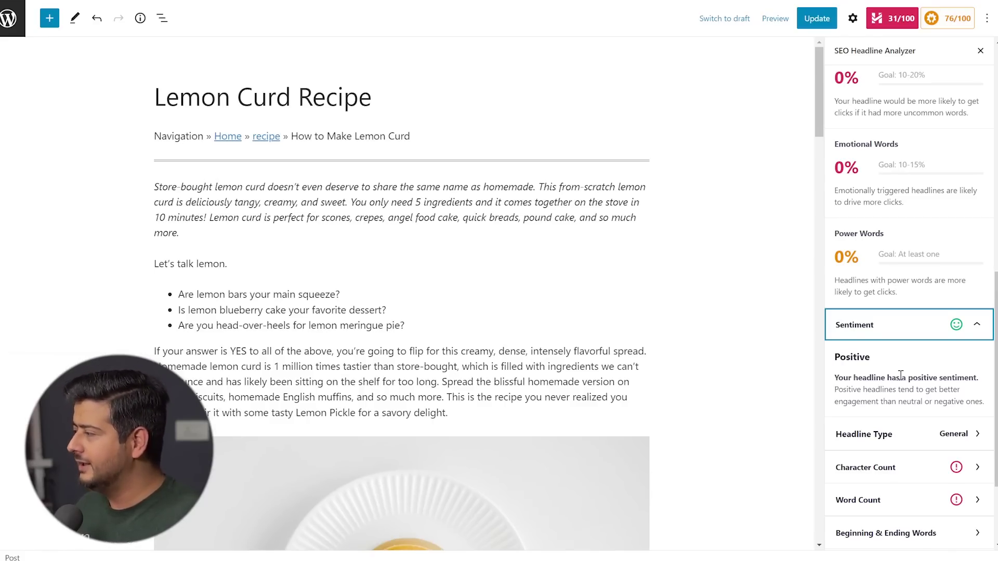
- Expand the Headline Type, Character Count and Word Count details of the headline analysis
scroll(901, 376, "down", 2)
left_click(901, 326)
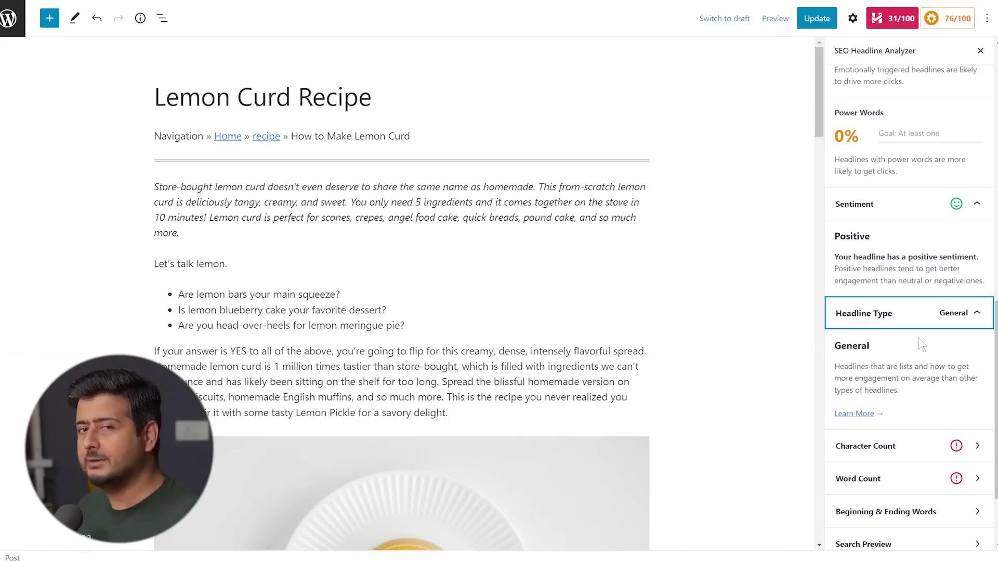
left_click(915, 446)
scroll(913, 374, "down", 2)
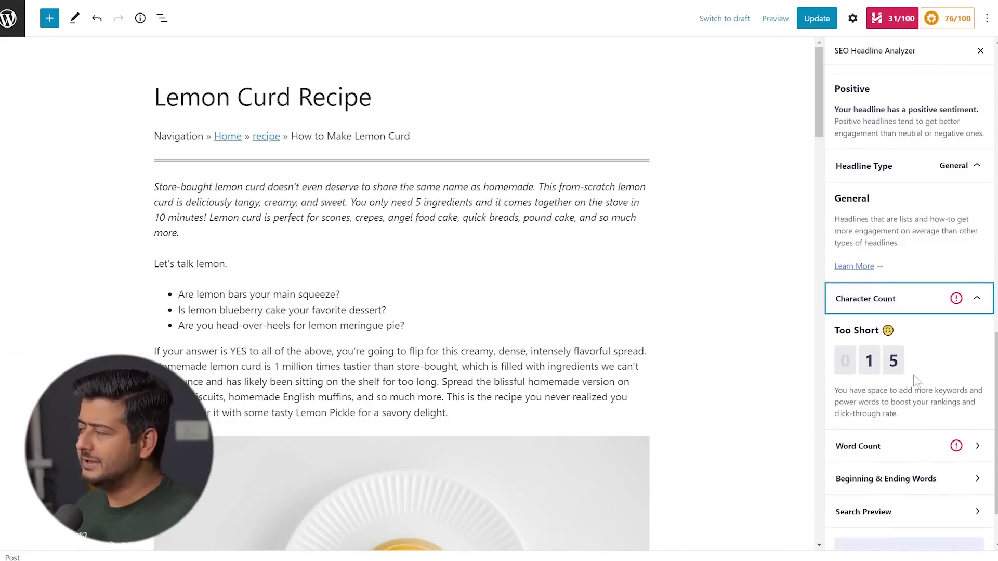
scroll(884, 385, "down", 1)
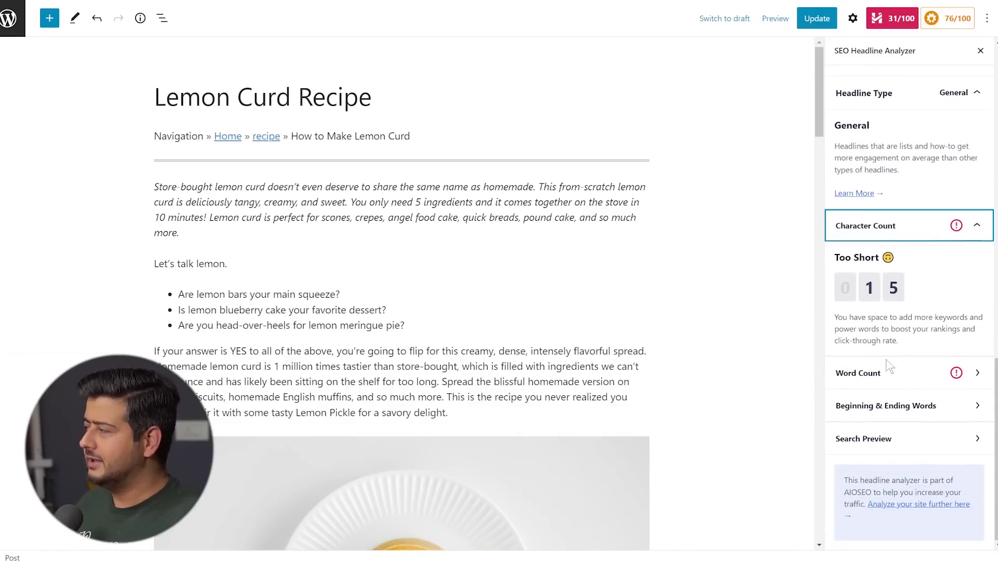
left_click(877, 382)
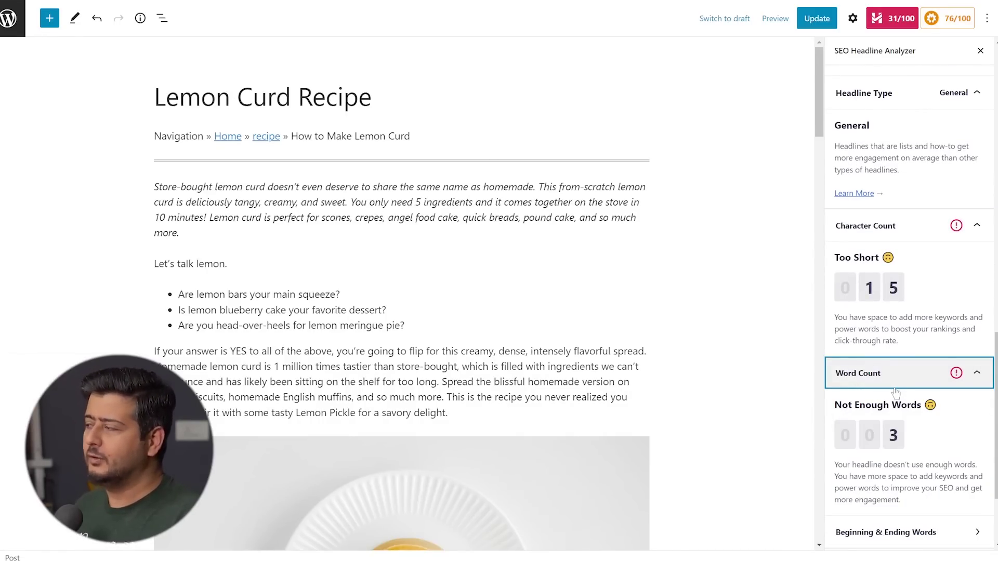
- Expand the Beginning & Ending Words and Search Preview details, and return to the overall headline score
scroll(894, 406, "down", 2)
left_click(897, 410)
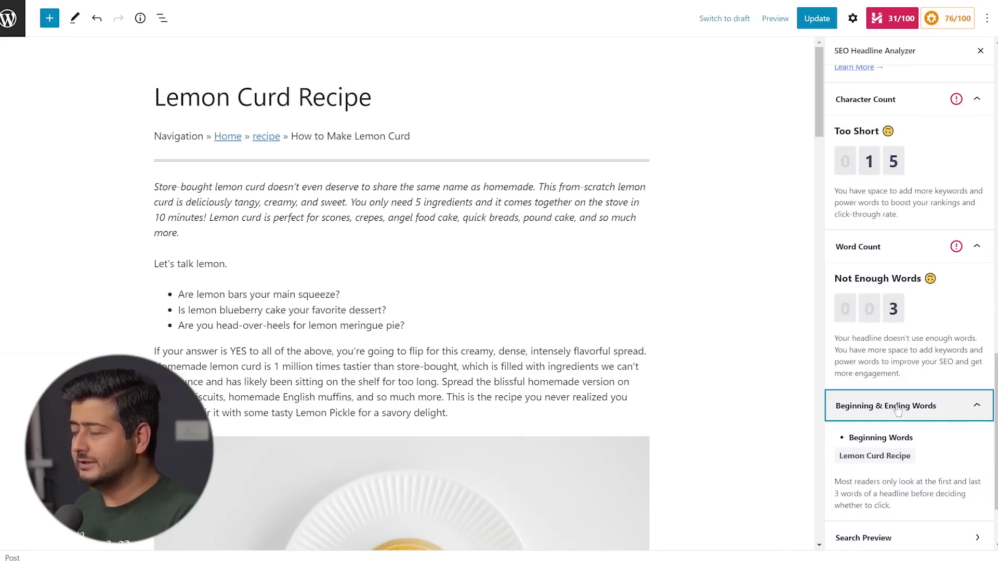
scroll(897, 410, "down", 2)
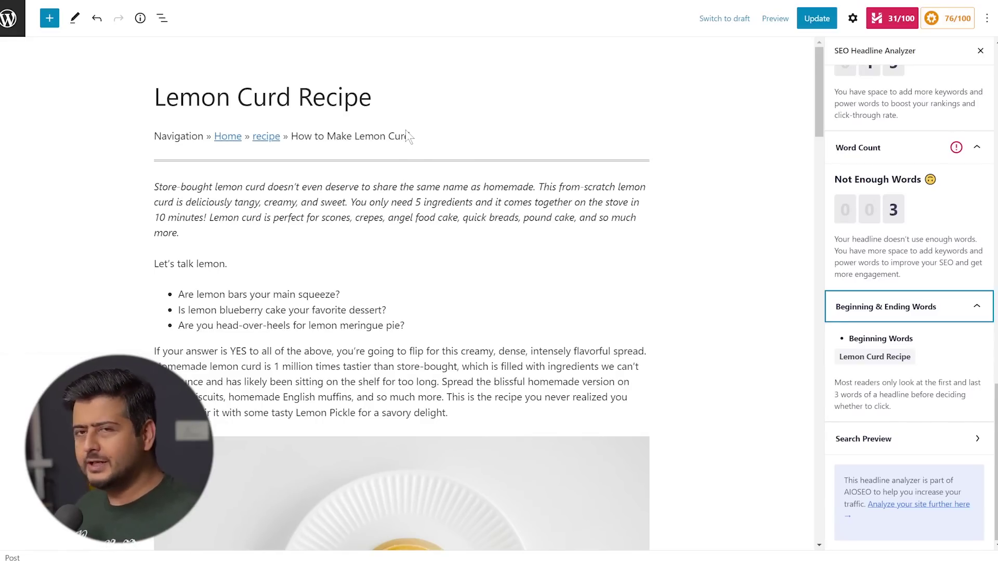
left_click(901, 446)
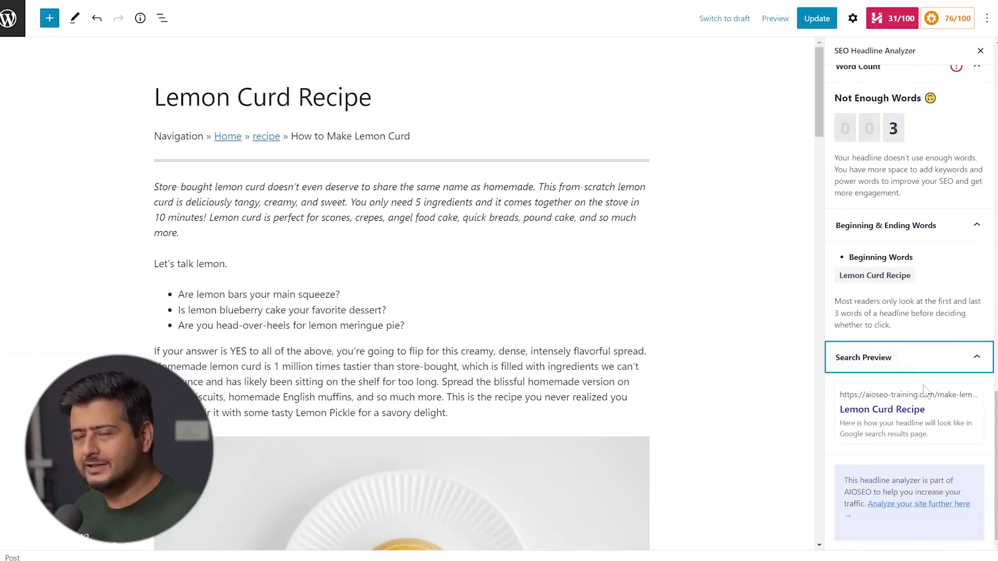
scroll(919, 358, "up", 8)
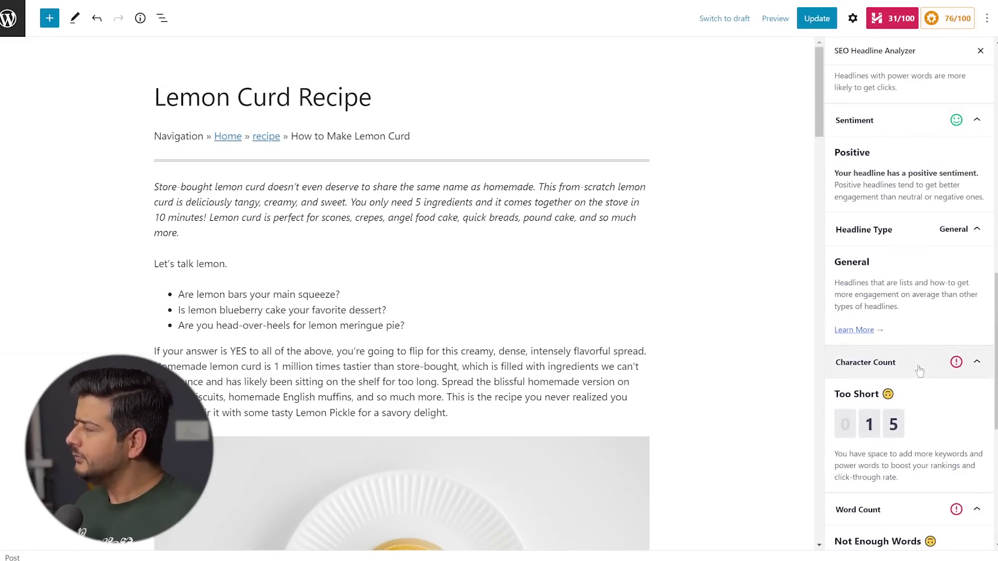
scroll(919, 370, "up", 14)
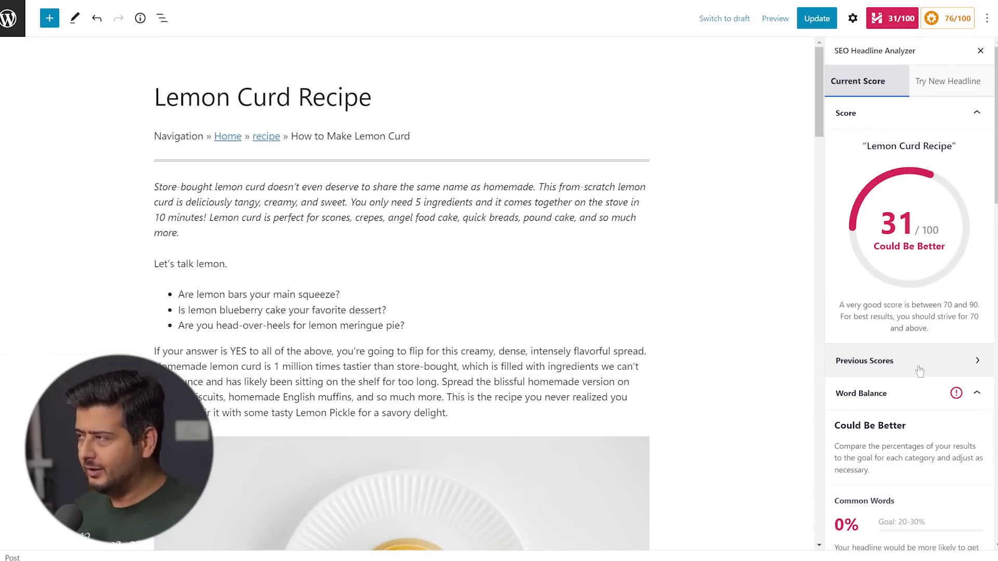
- Add the word "Quick" at the start of the post title and have the headline re-analyzed
left_click(157, 95)
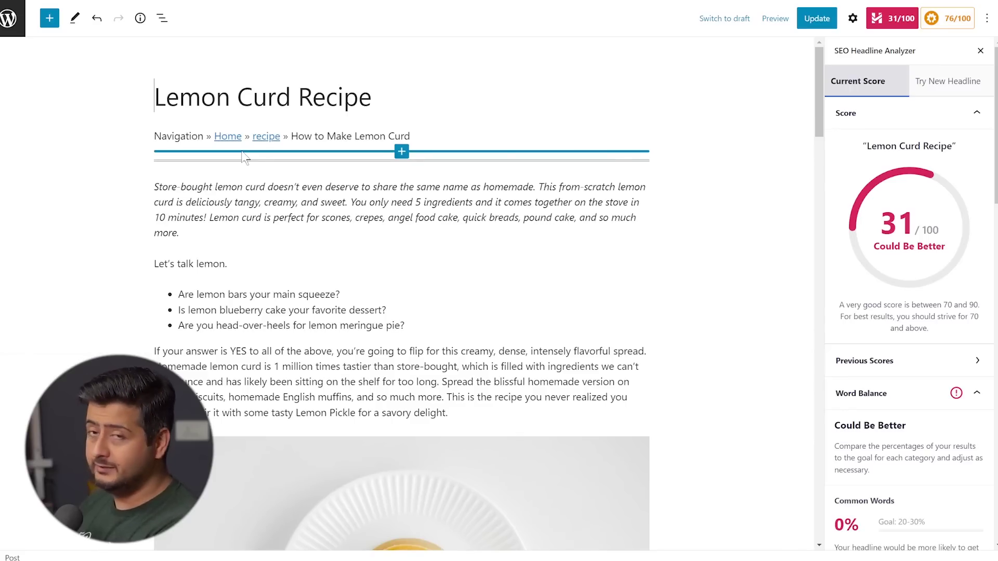
type("Quick")
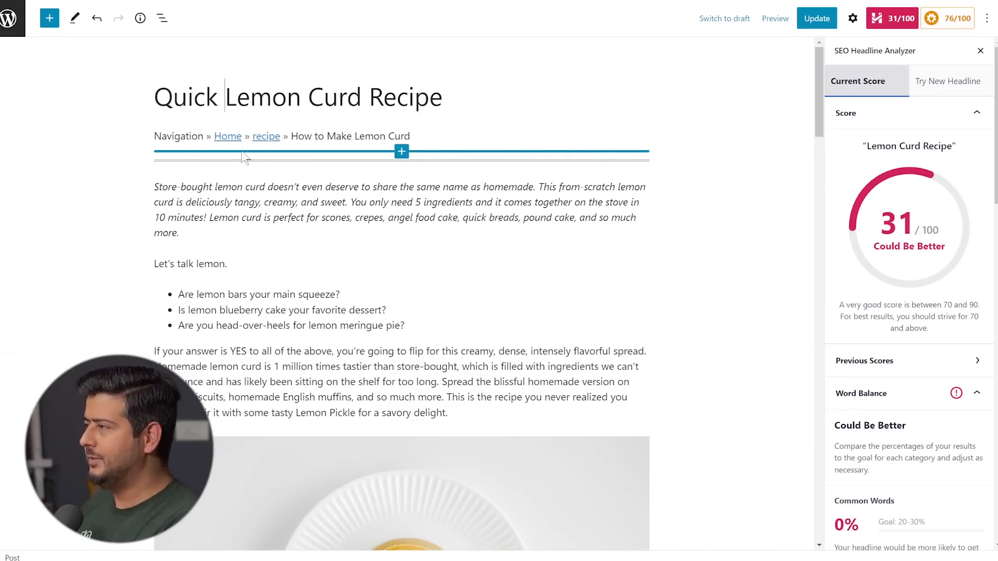
triple_click(539, 215)
left_click(562, 302)
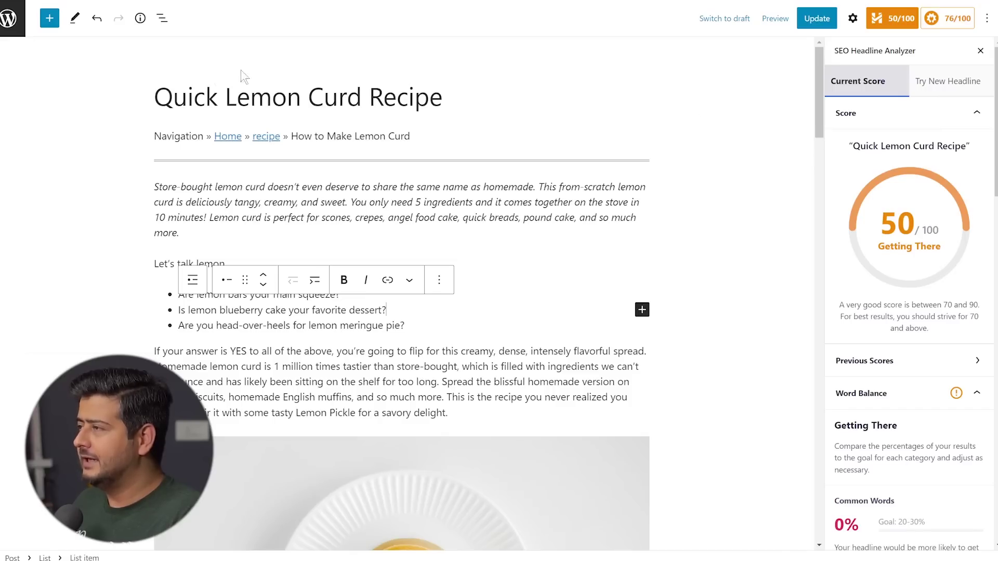
- Replace "Quick" with "Easy" in the post title and have the headline re-analyzed
double_click(173, 97)
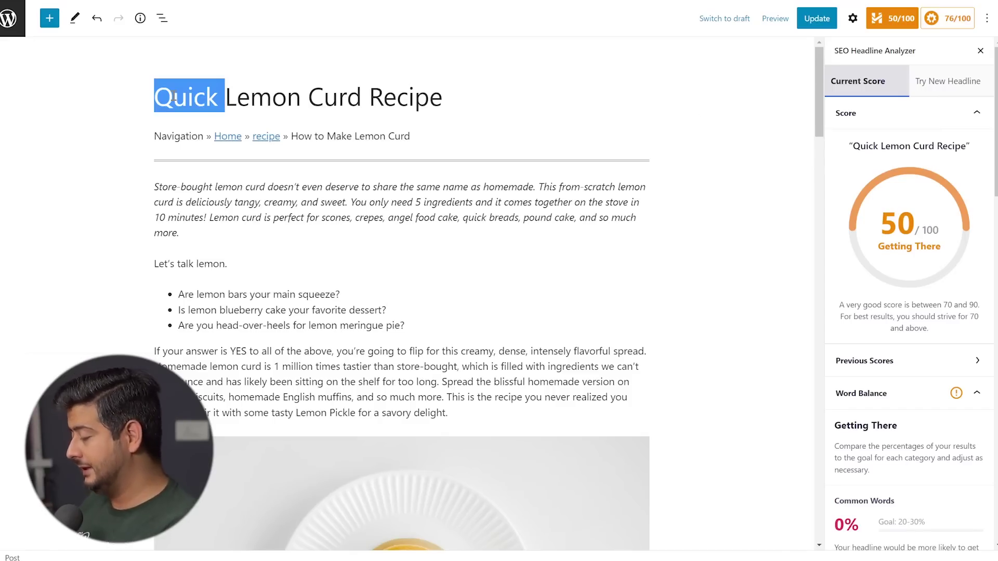
type("Easy")
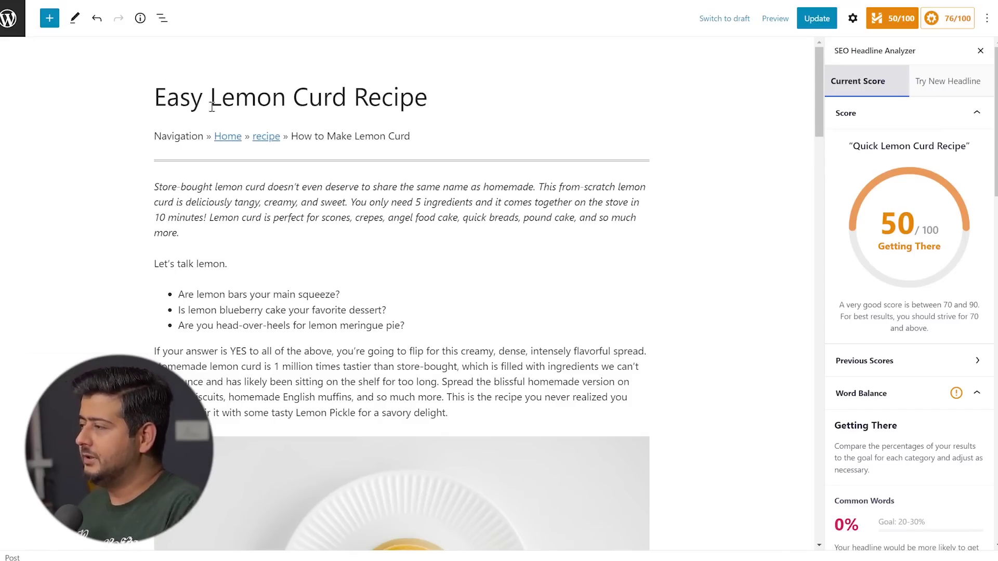
left_click(424, 369)
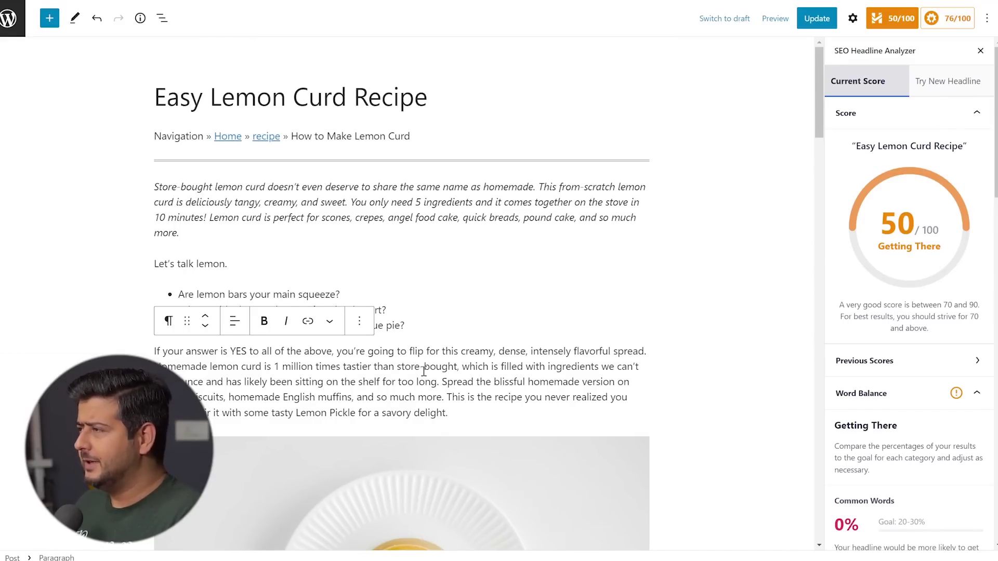
- Replace "Easy" in the post title with "5 Steps to Tasty", keeping a space before "Lemon Curd Recipe"
double_click(182, 102)
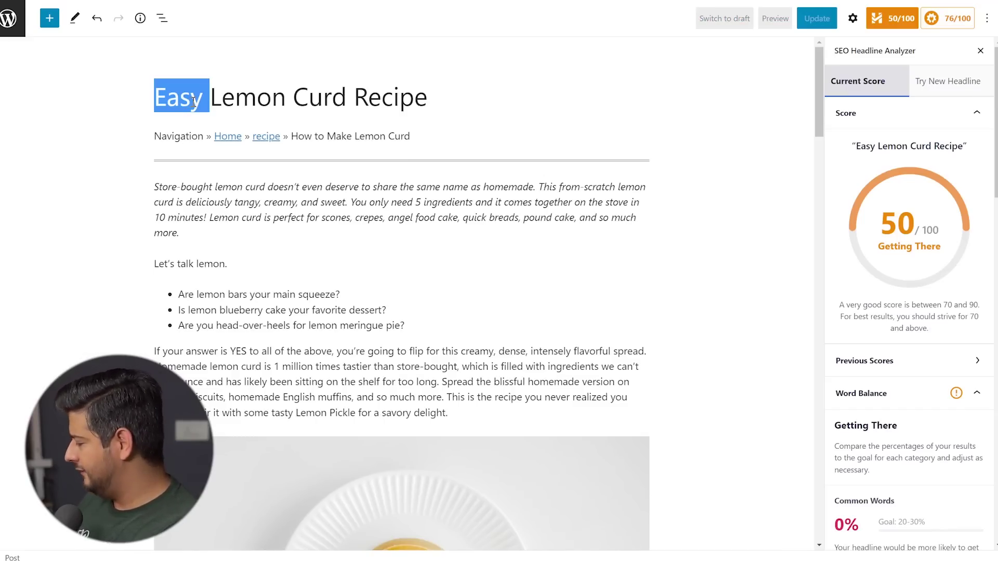
type("5 Steps to Tasty")
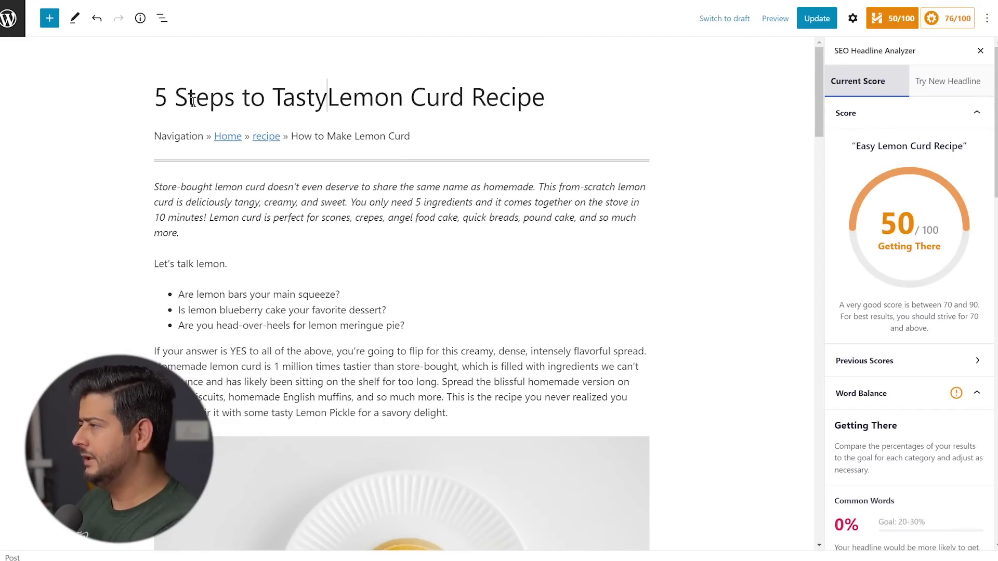
key("Delete")
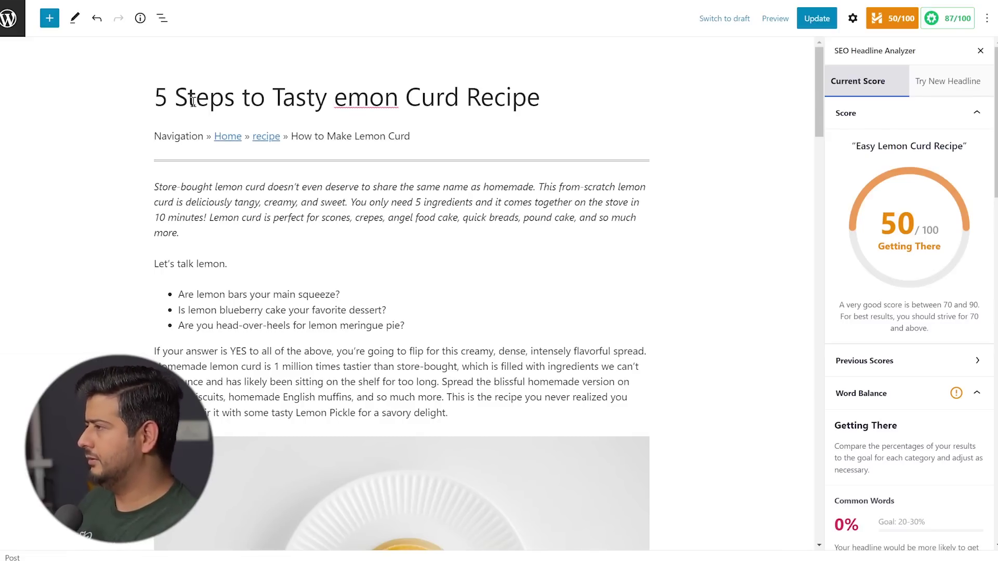
type("L")
key("End")
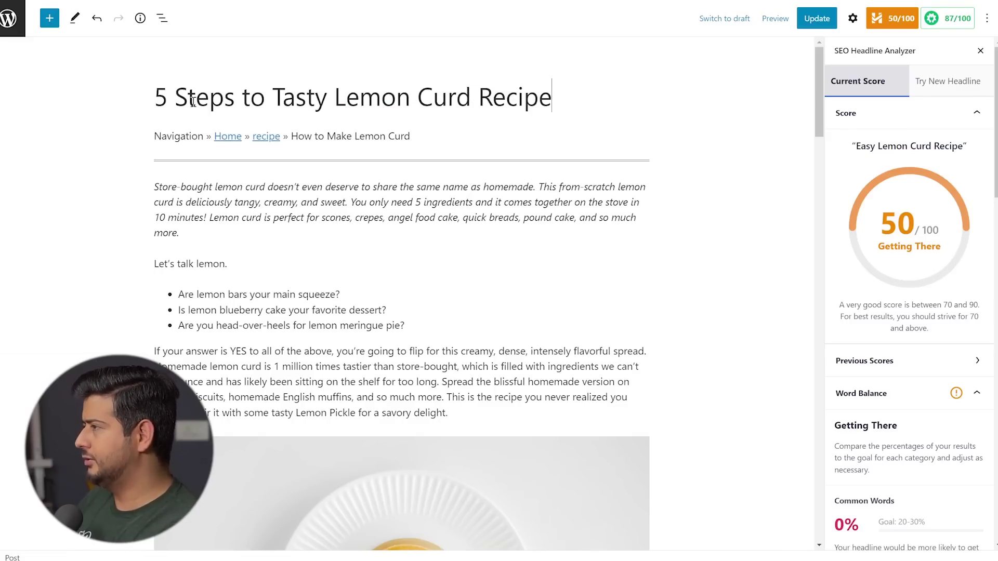
- Remove the word "Recipe" from the end of the title and place the cursor at the title's start
key("BackSpace")
key("BackSpace")
key("BackSpace")
key("BackSpace")
key("BackSpace")
key("BackSpace")
key("BackSpace")
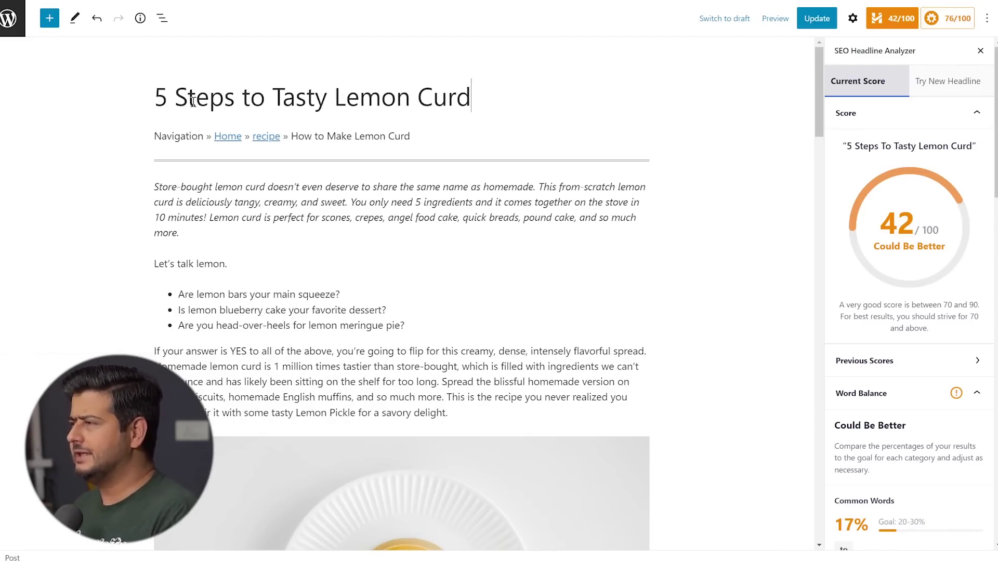
left_click_drag(277, 95, 150, 96)
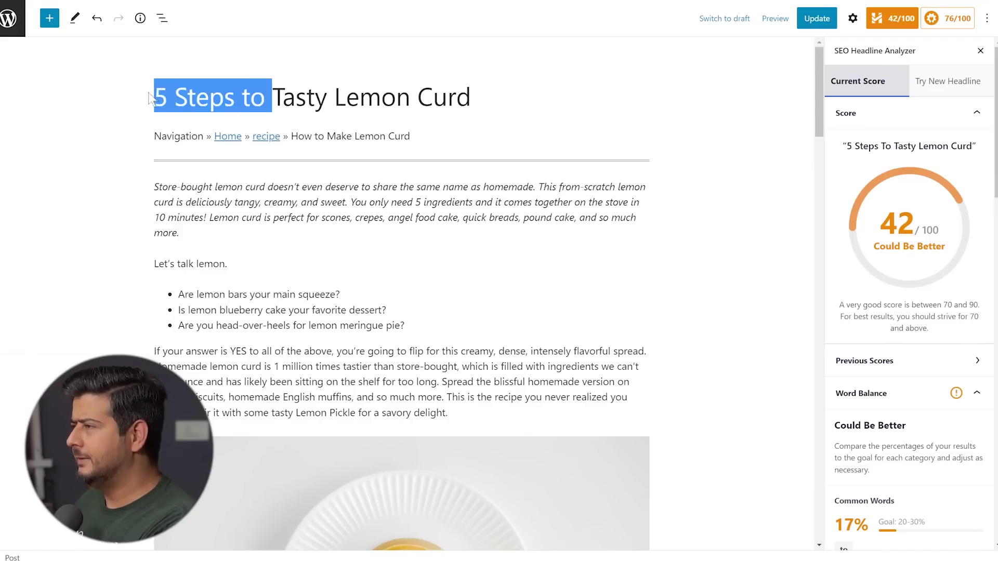
left_click(143, 95)
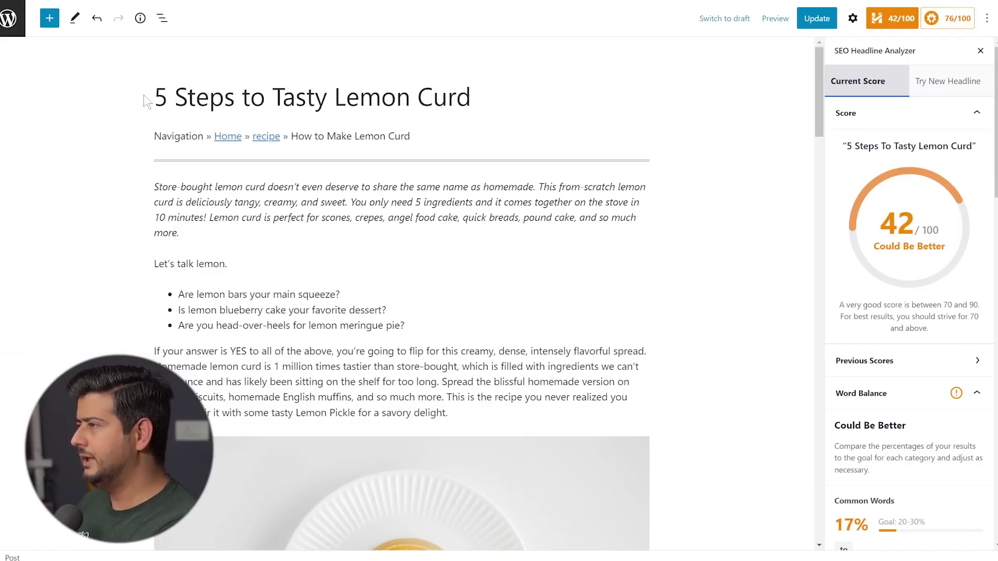
- Change the post title to "How to Make Delicious Lemon Curd" and have the headline re-analyzed
left_click_drag(167, 96, 253, 101)
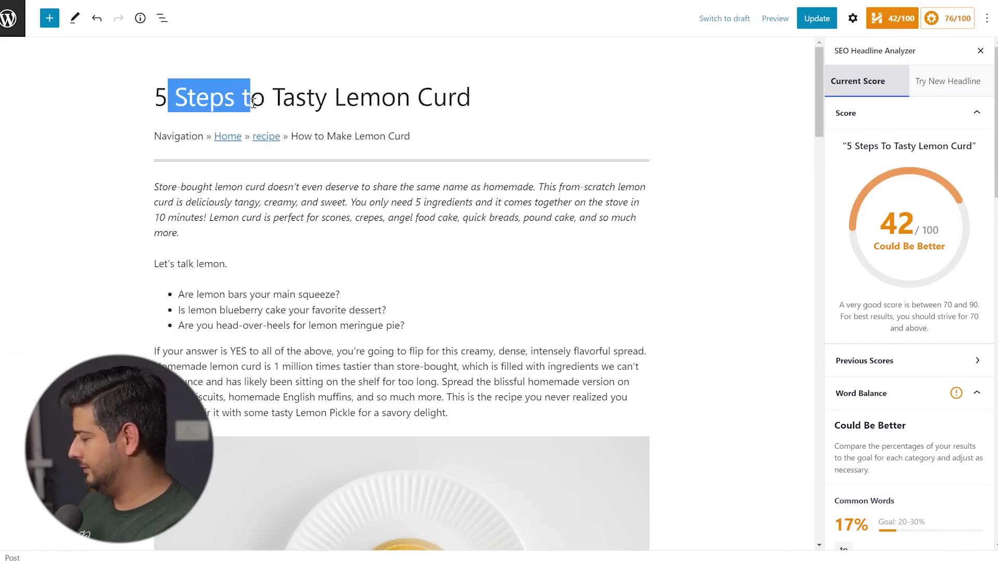
key("BackSpace")
key("BackSpace")
key("Delete")
type("How to Make")
key("ctrl+shift+Right")
type("Delicio")
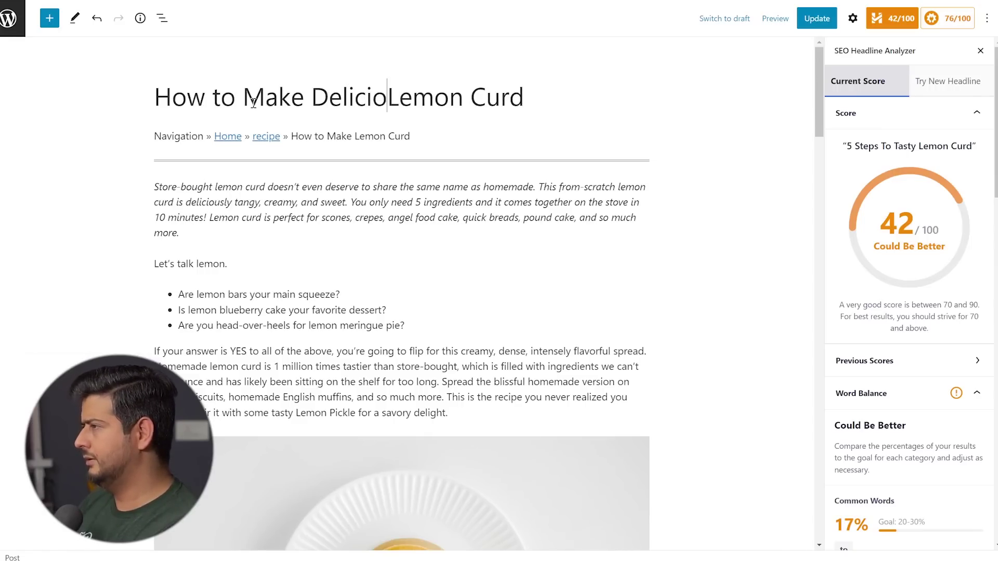
type("us")
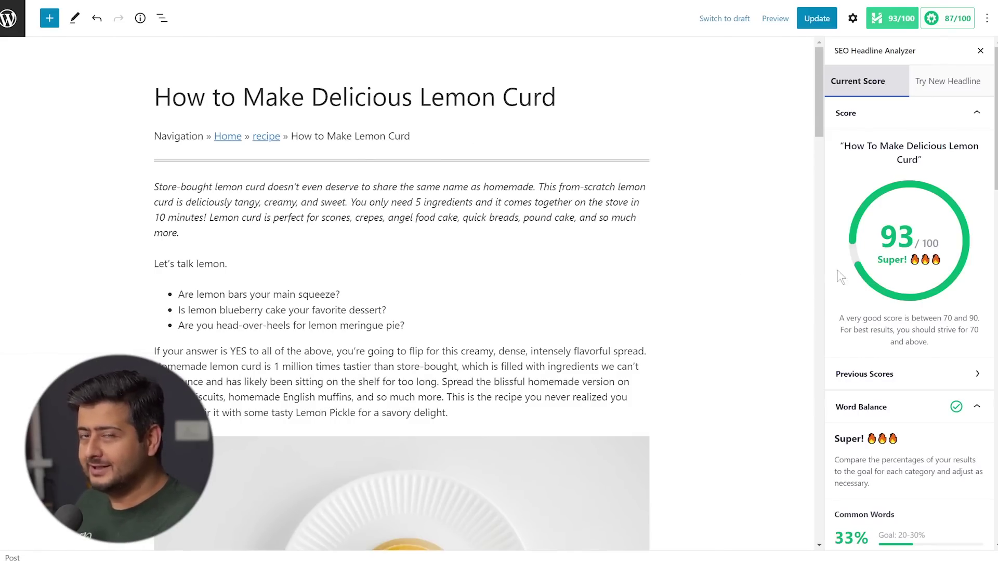
- Expand the previous headline scores, compare them with the current score, and collapse the list again
left_click(892, 373)
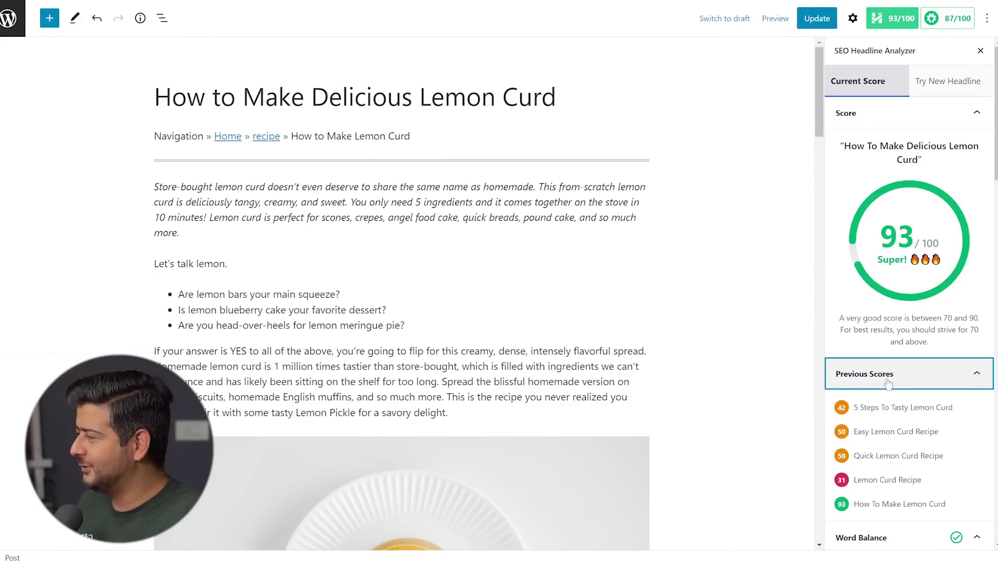
scroll(894, 359, "down", 2)
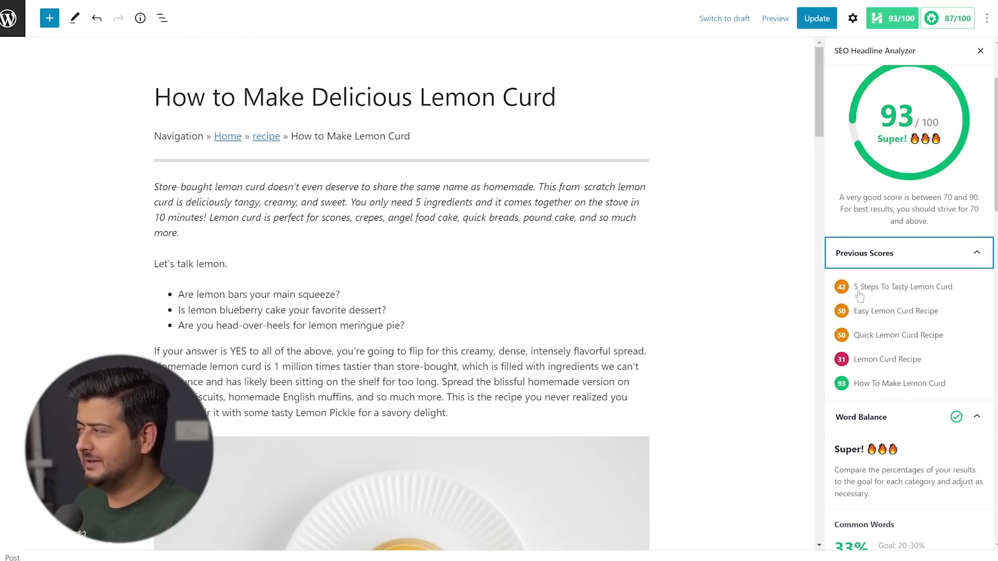
scroll(941, 294, "up", 3)
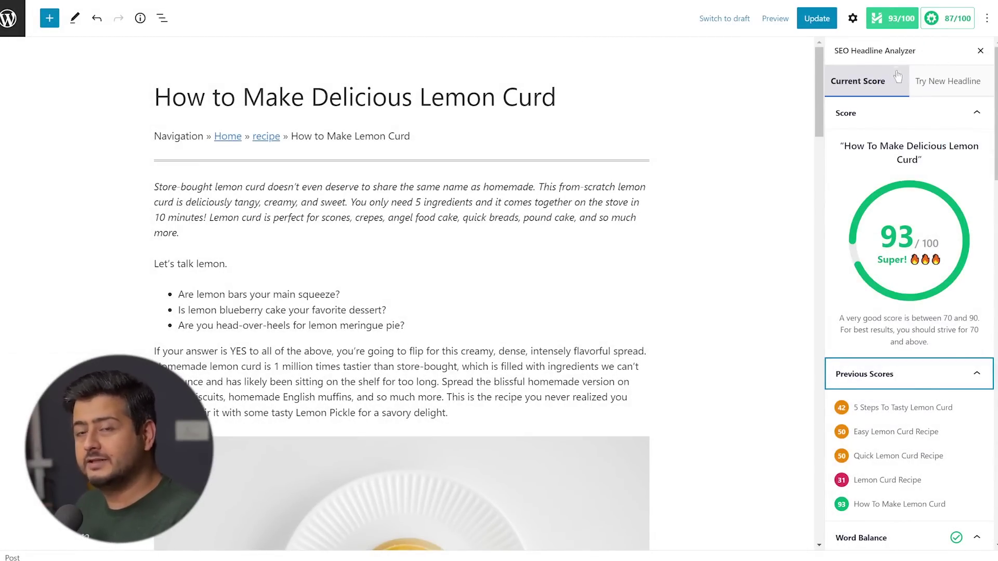
scroll(920, 179, "down", 5)
scroll(921, 228, "up", 3)
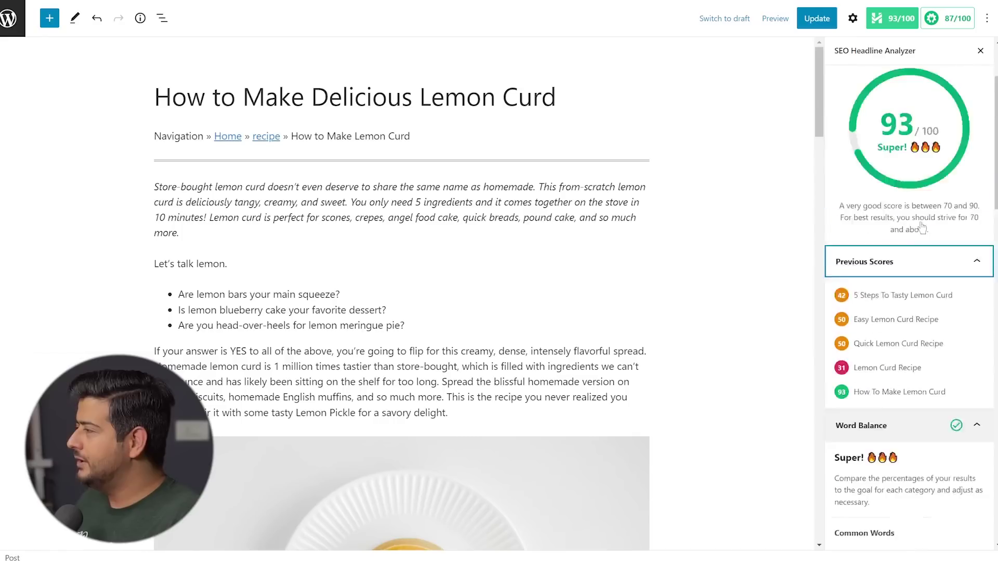
scroll(921, 228, "up", 2)
left_click(931, 374)
- Examine the Word Balance breakdown of common, uncommon, emotional and power words, then collapse that section
scroll(944, 242, "down", 3)
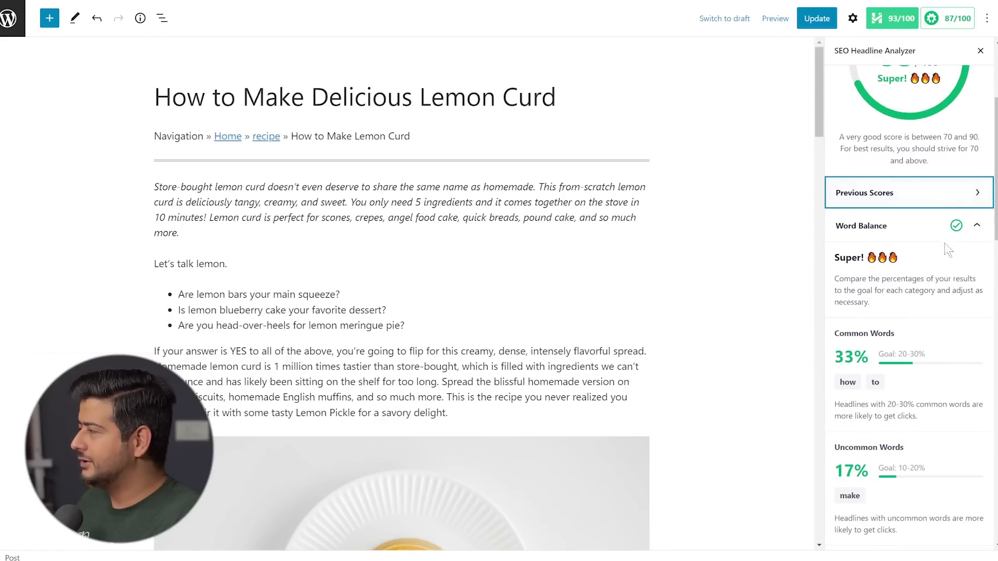
left_click(977, 228)
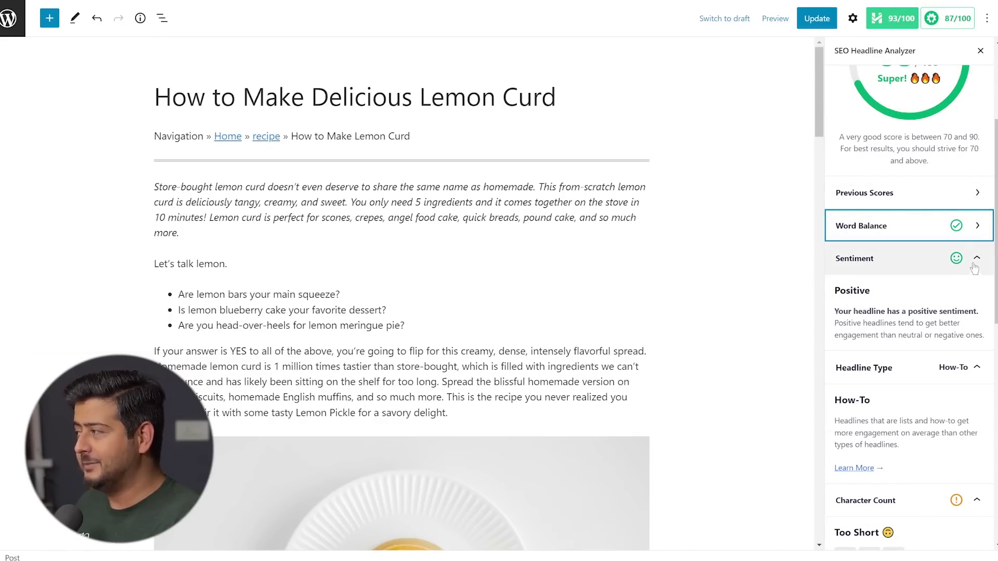
left_click(975, 225)
scroll(879, 177, "down", 3)
scroll(875, 171, "up", 2)
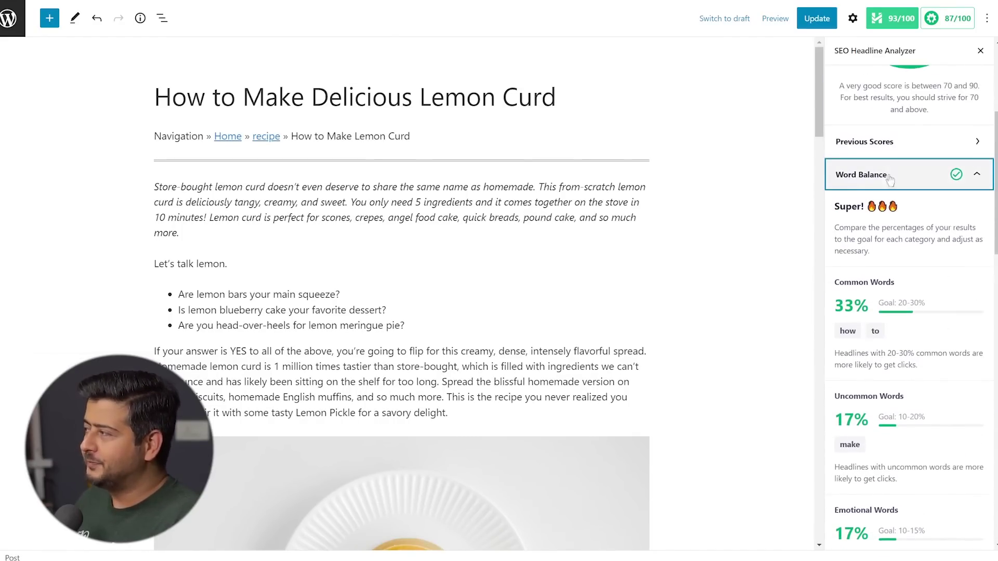
scroll(884, 214, "down", 2)
scroll(881, 219, "down", 1)
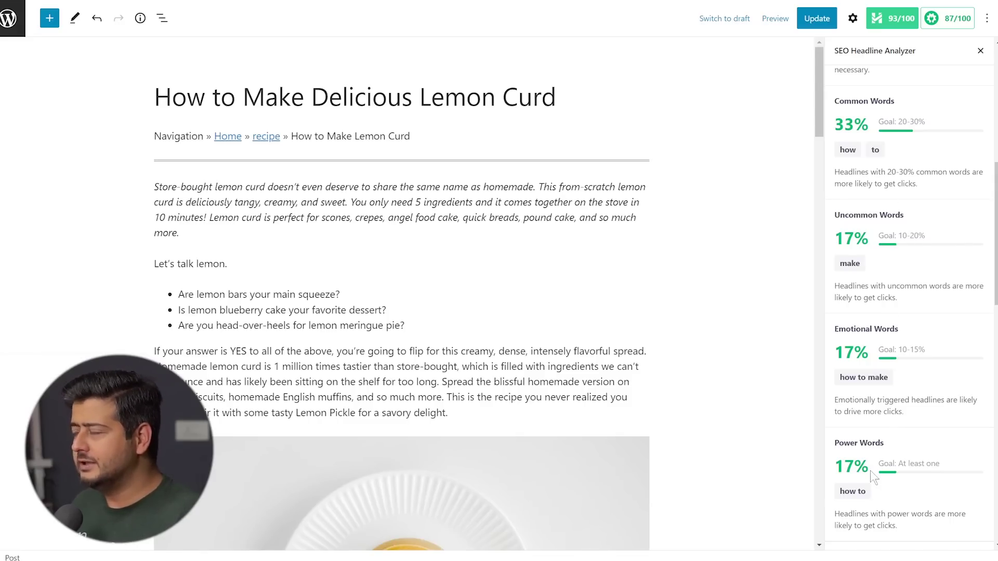
scroll(895, 353, "up", 1)
scroll(890, 286, "up", 3)
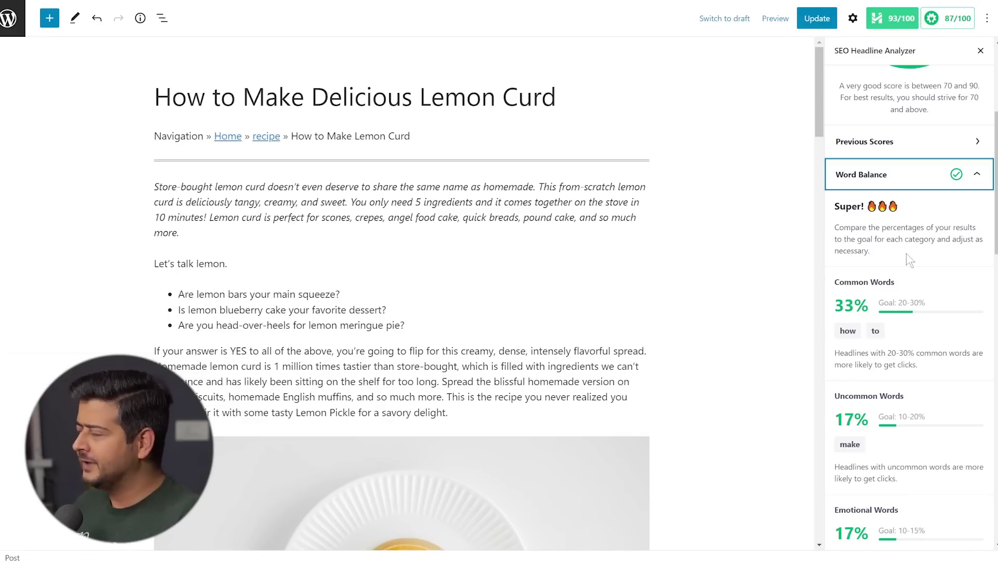
left_click(897, 177)
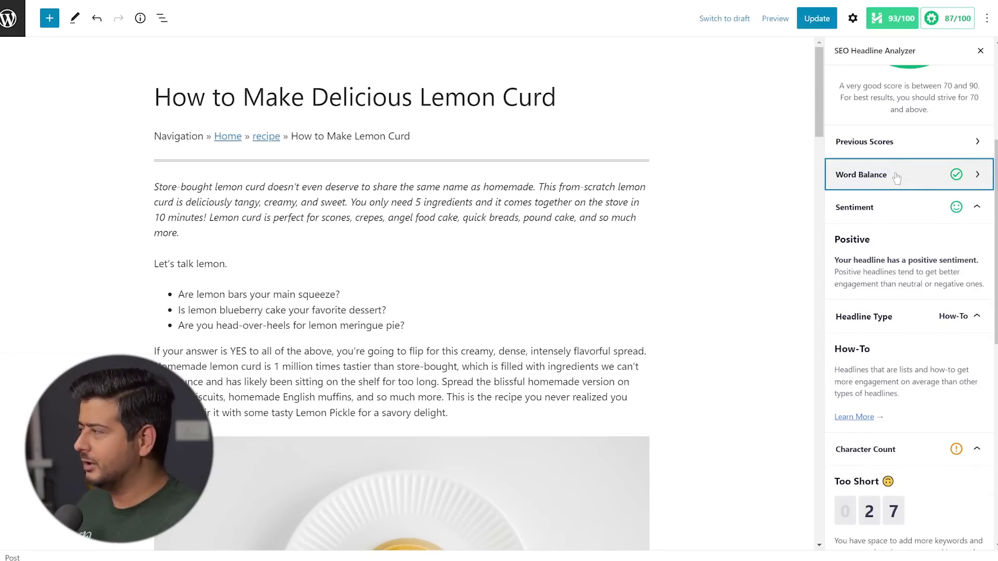
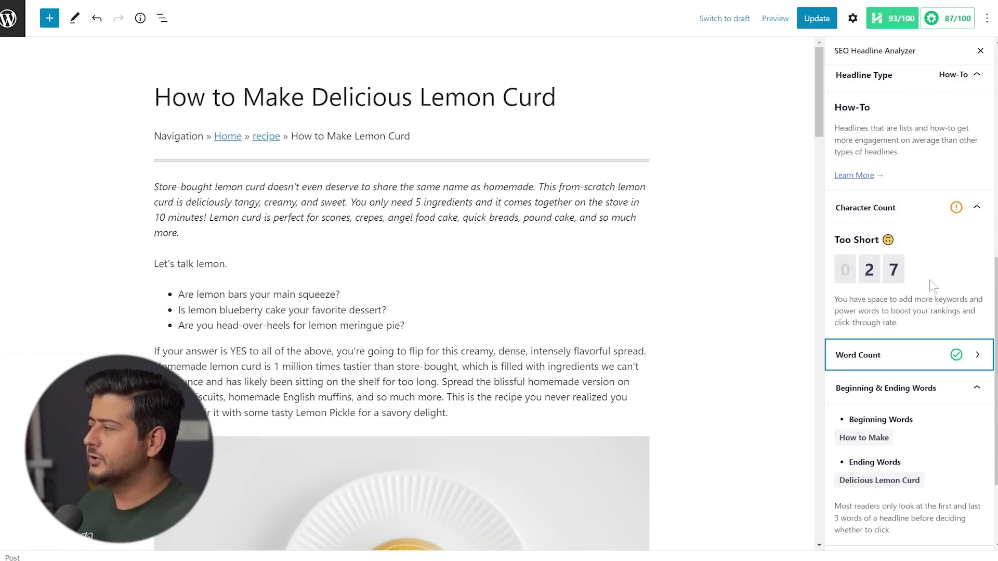
- Expand the headline's Search Preview and review it along with the sentiment, headline type, character count, and beginning and ending words
scroll(929, 348, "down", 2)
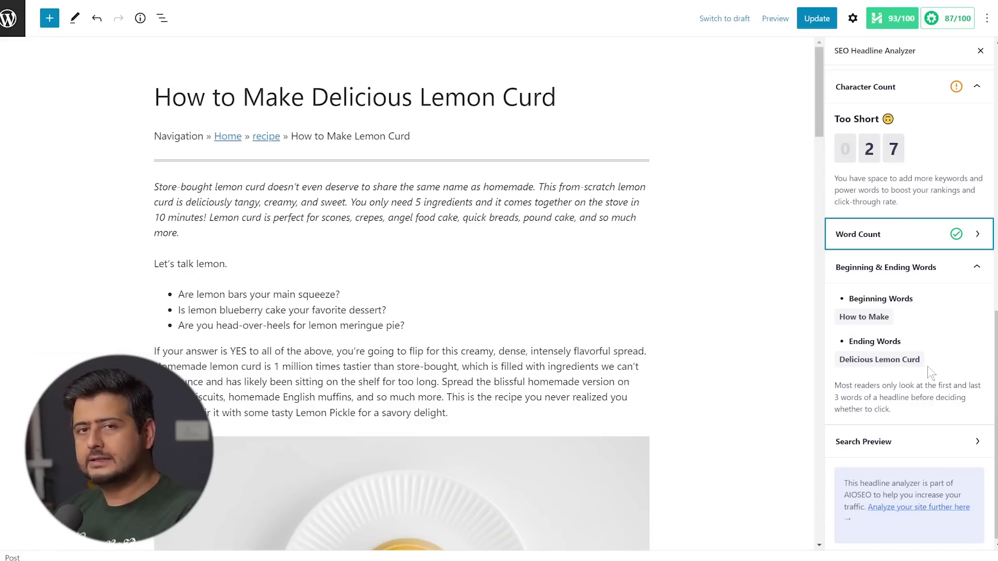
left_click(918, 450)
scroll(926, 397, "down", 2)
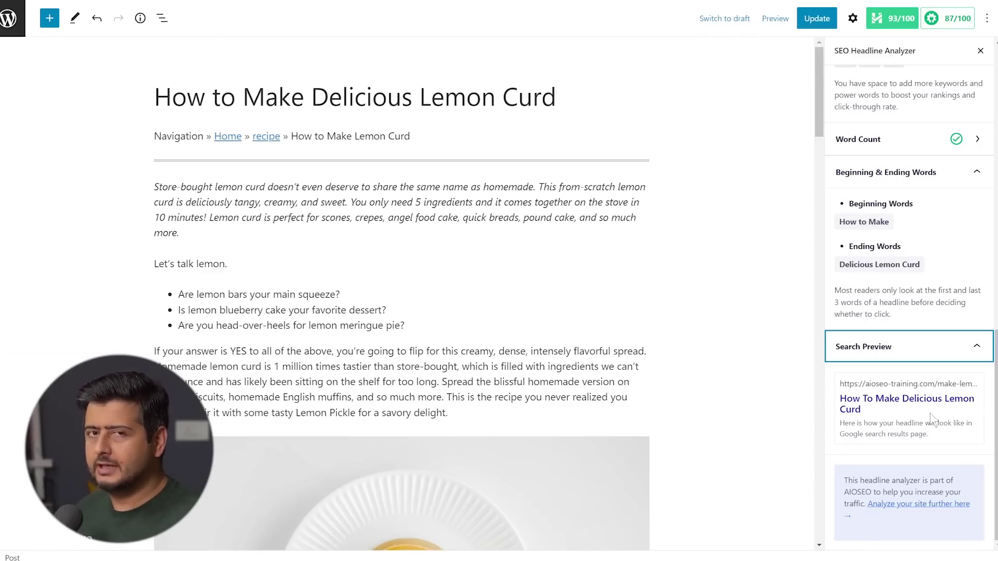
scroll(927, 317, "up", 5)
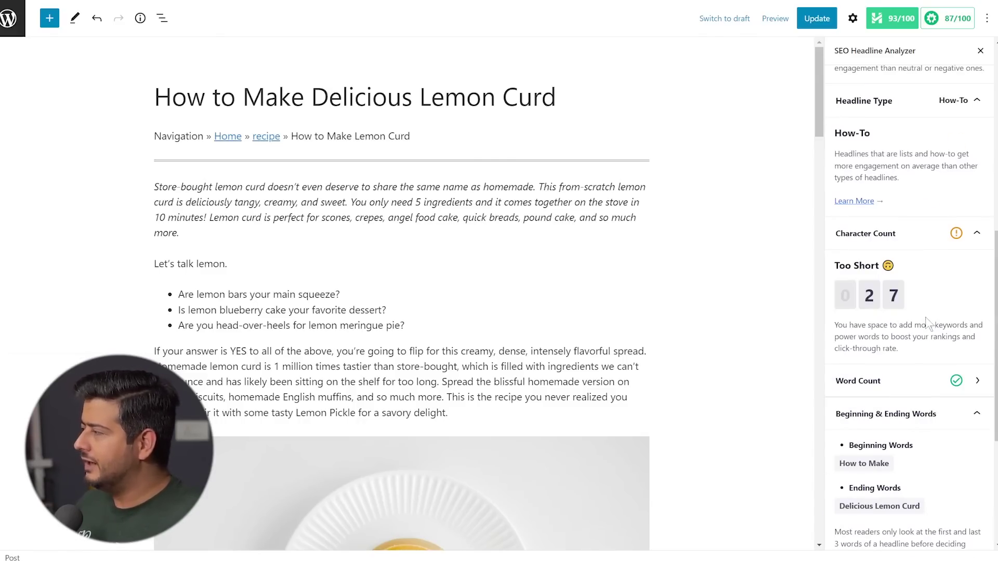
scroll(931, 318, "up", 9)
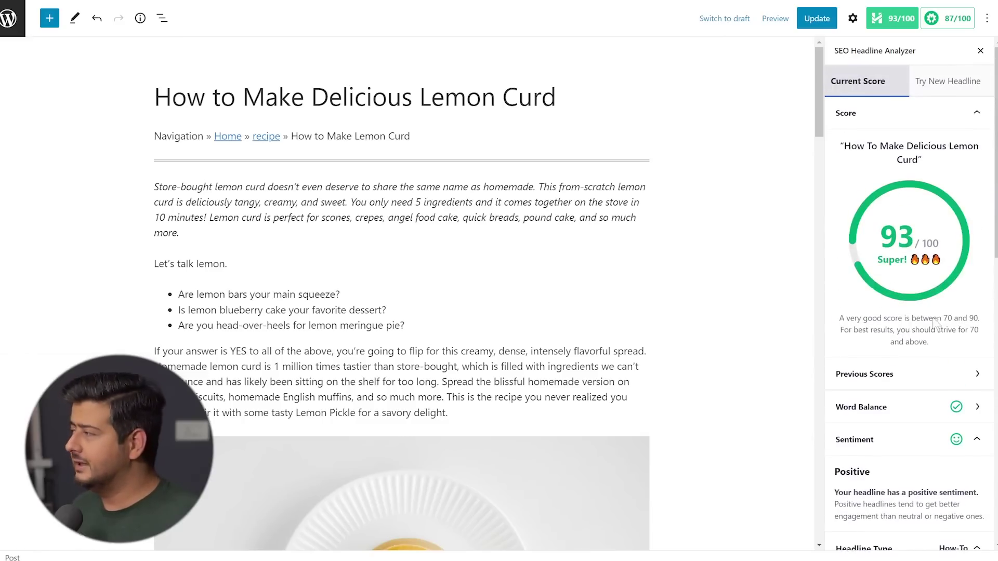
scroll(933, 323, "down", 7)
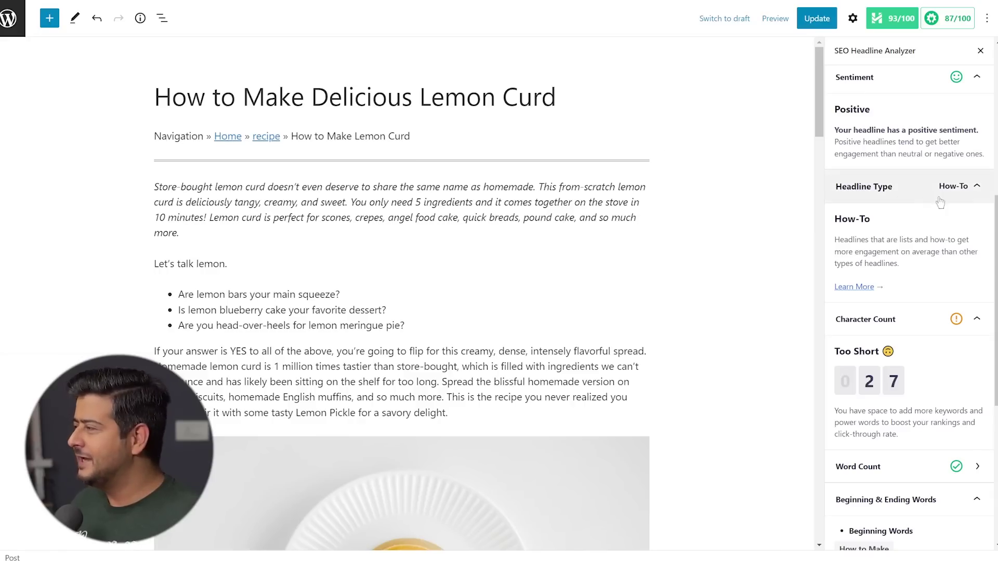
scroll(936, 218, "down", 6)
scroll(944, 260, "up", 12)
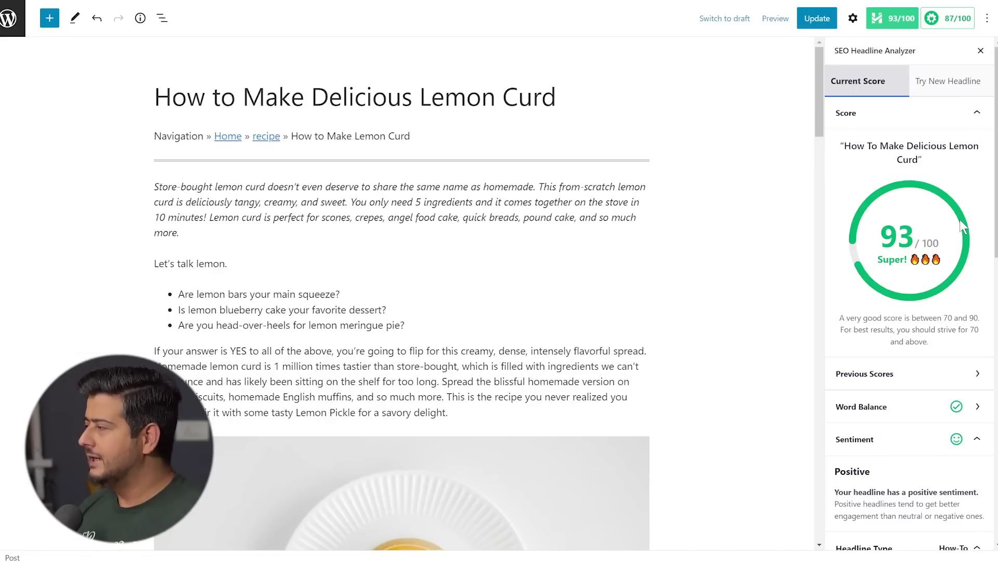
- Expand the previous scores again and review the whole headline analysis from the overall score through the search preview
left_click(915, 374)
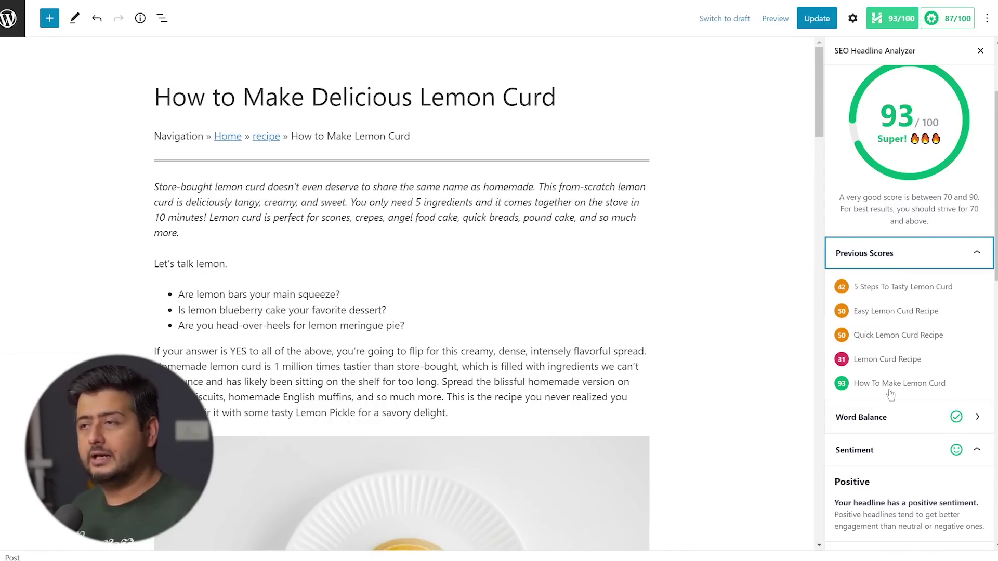
scroll(890, 395, "up", 3)
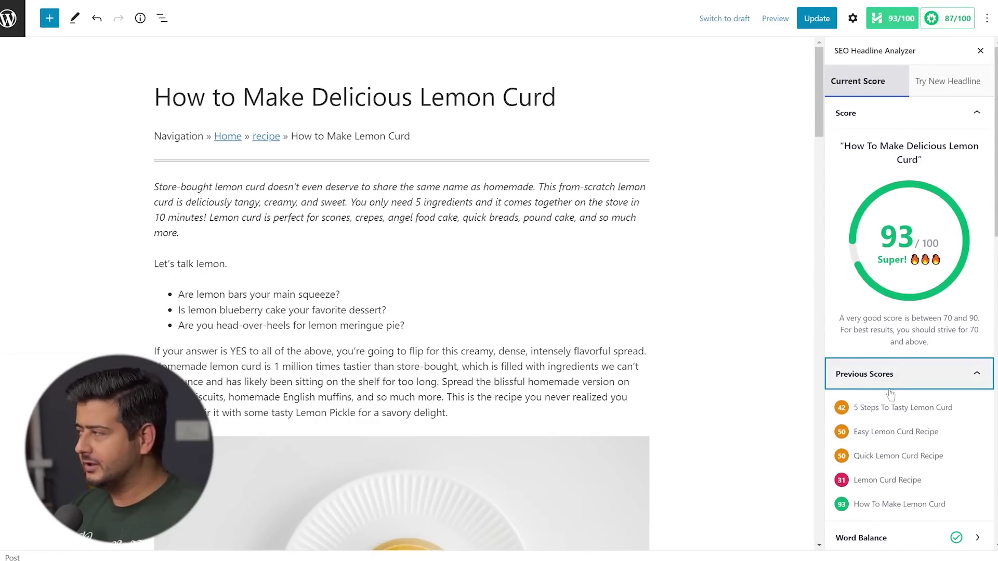
scroll(909, 182, "down", 3)
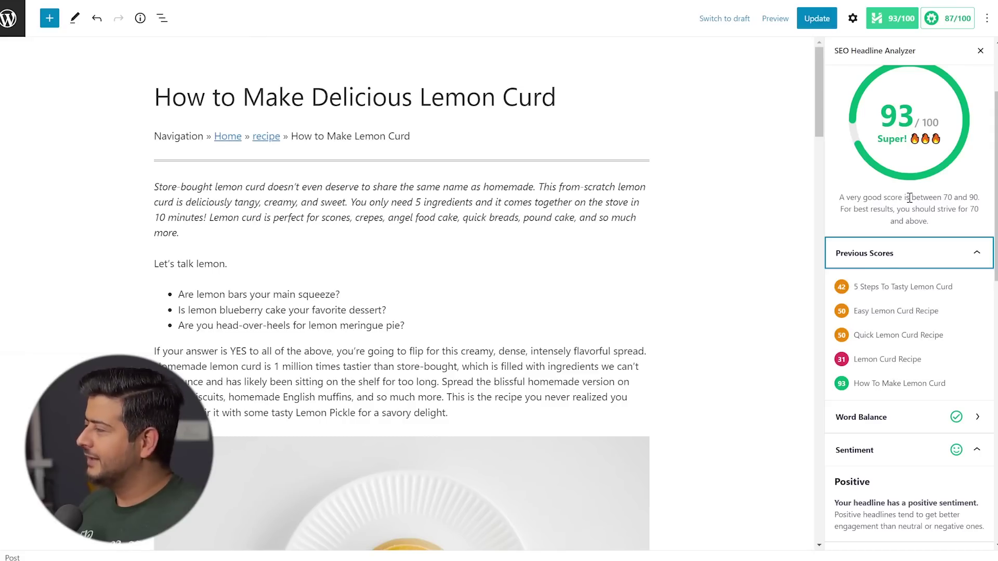
scroll(912, 281, "down", 4)
scroll(916, 285, "down", 2)
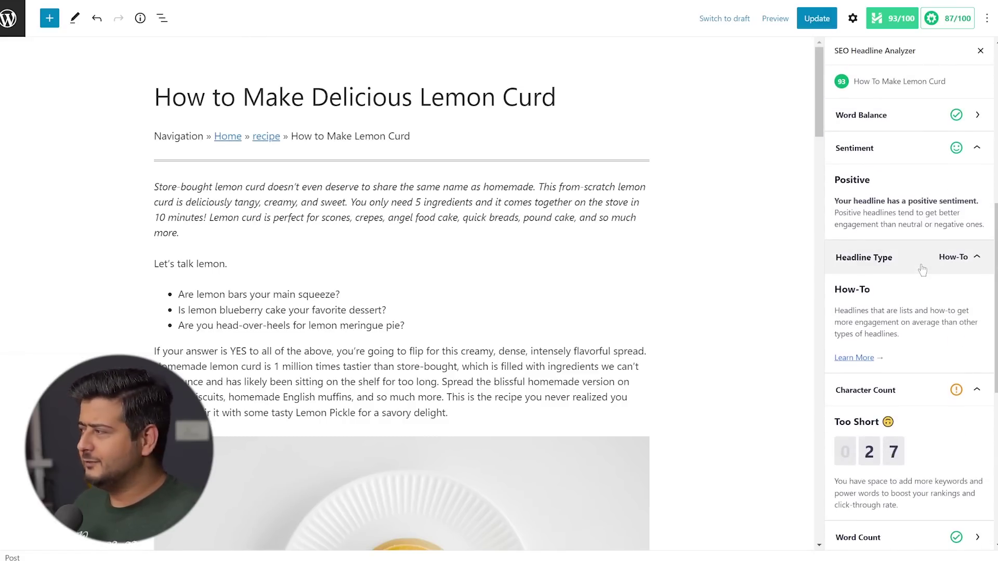
scroll(922, 270, "down", 5)
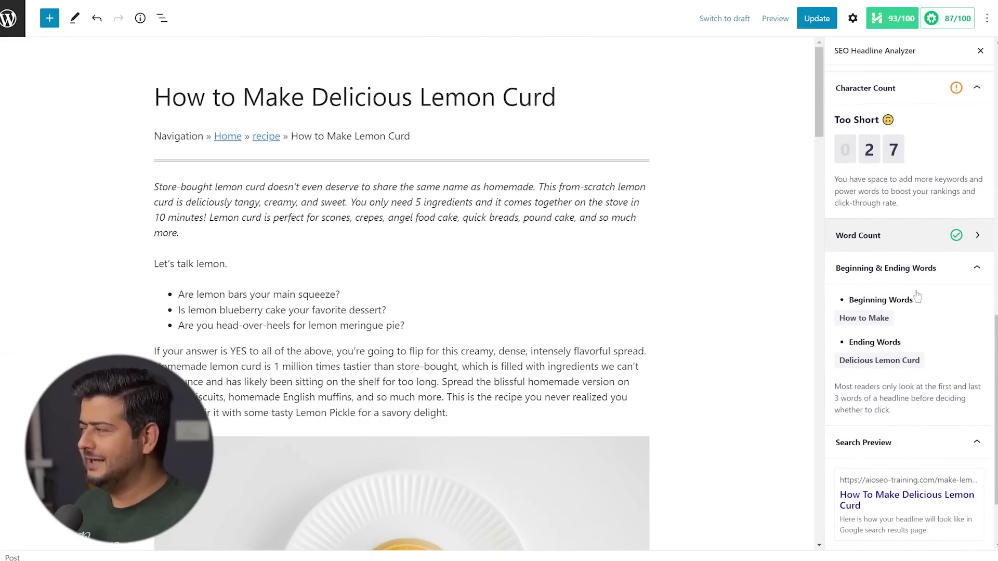
scroll(918, 295, "down", 3)
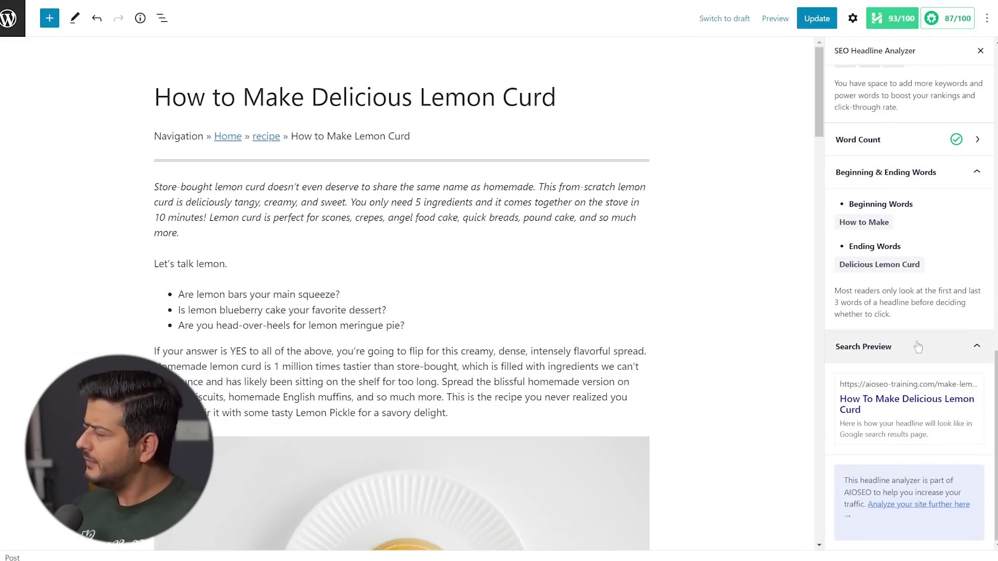
scroll(915, 333, "up", 10)
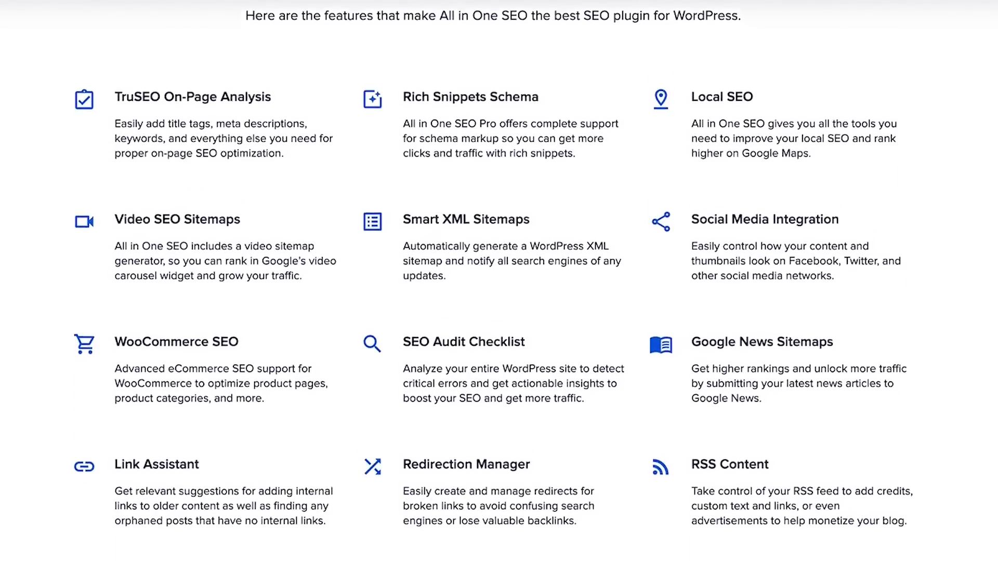
- Look through the list of All in One SEO plugin features on its web page
scroll(494, 292, "down", 5)
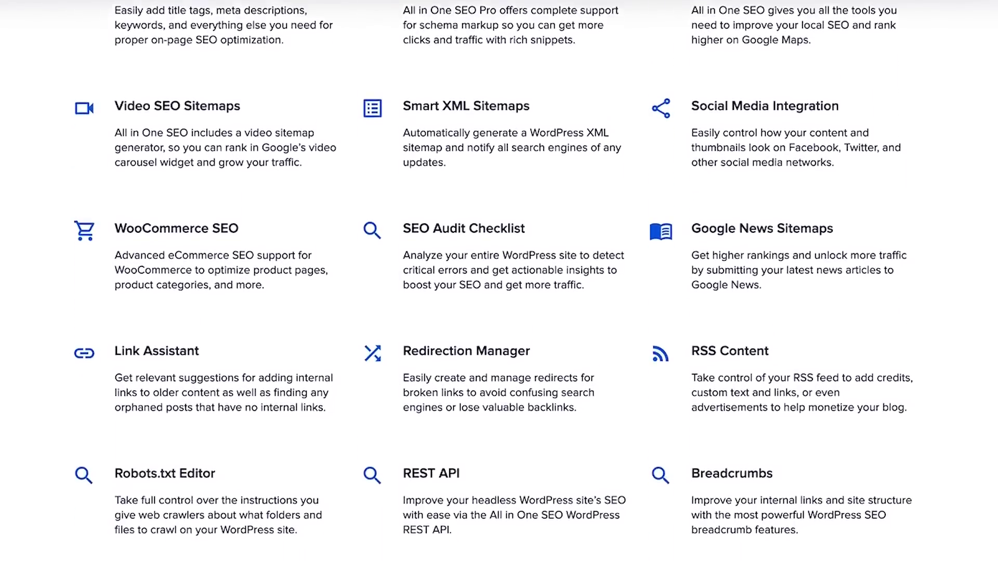
scroll(494, 291, "down", 1)
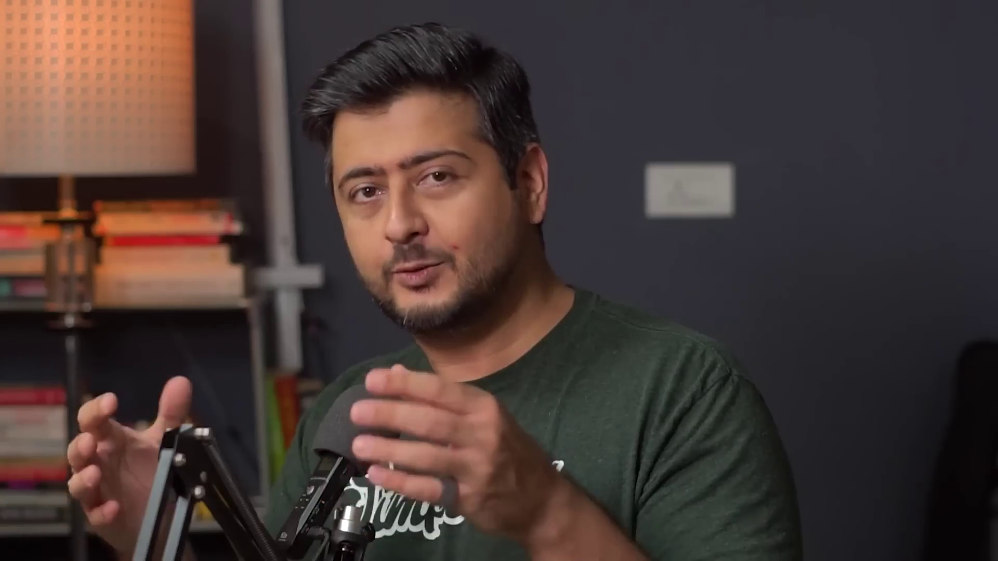